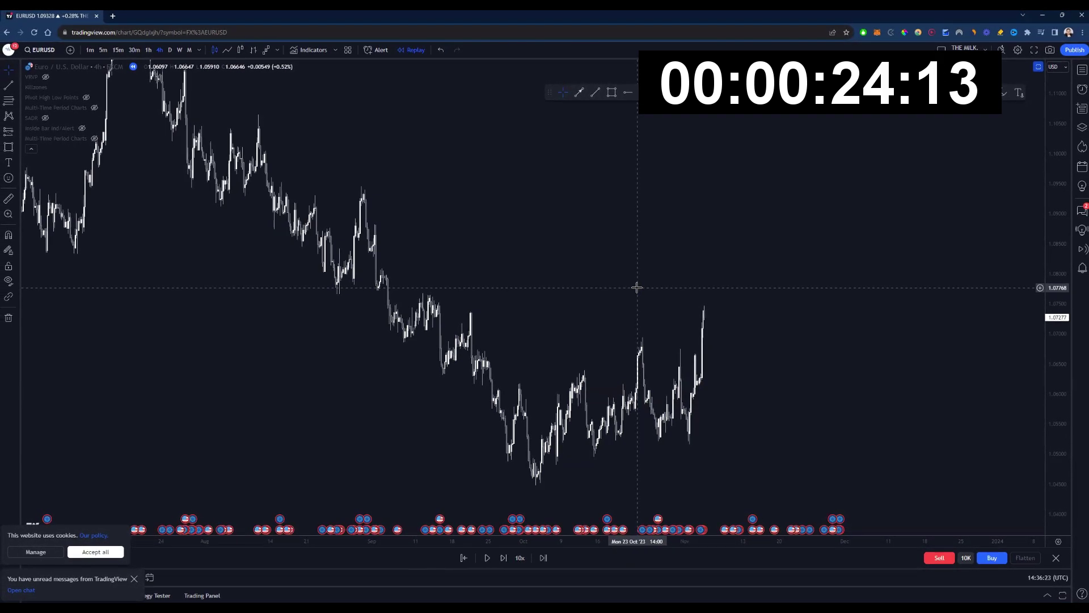
# Draw a red rectangle around the price swing of 22 to 31 Aug, from about 1.0774 to 1.0947
pyautogui.moveTo(966, 333); pyautogui.dragTo(863, 306)
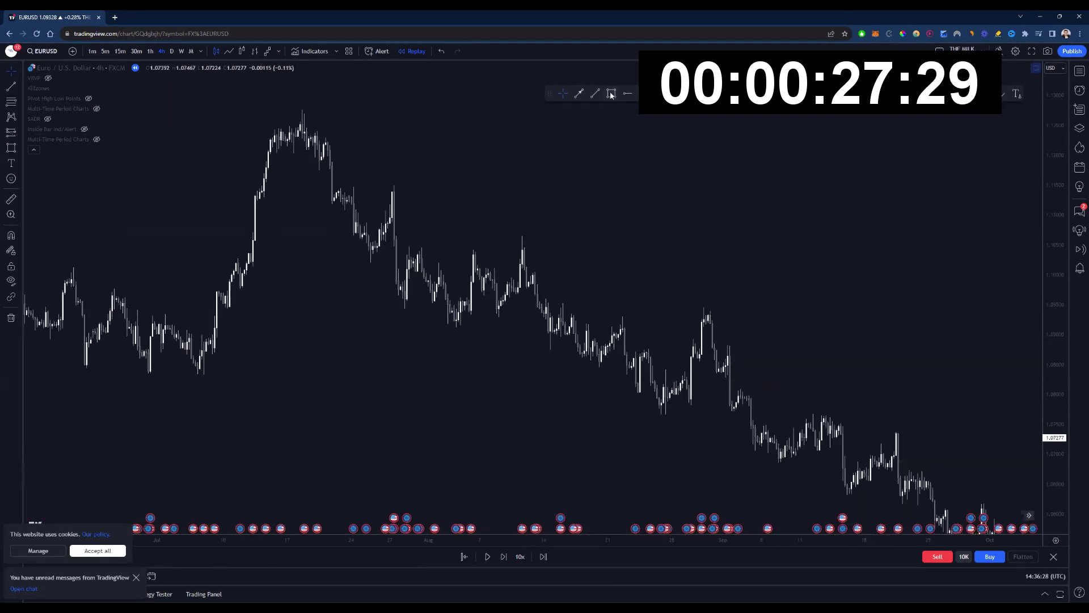
pyautogui.click(612, 95)
pyautogui.moveTo(631, 306)
pyautogui.mouseDown()
pyautogui.moveTo(713, 365)
pyautogui.moveTo(719, 409)
pyautogui.mouseUp()
# Draw a downtrend arrow from about 1.1293 on 21 Jul to about 22 Aug, and delete the red rectangle
pyautogui.click(577, 94)
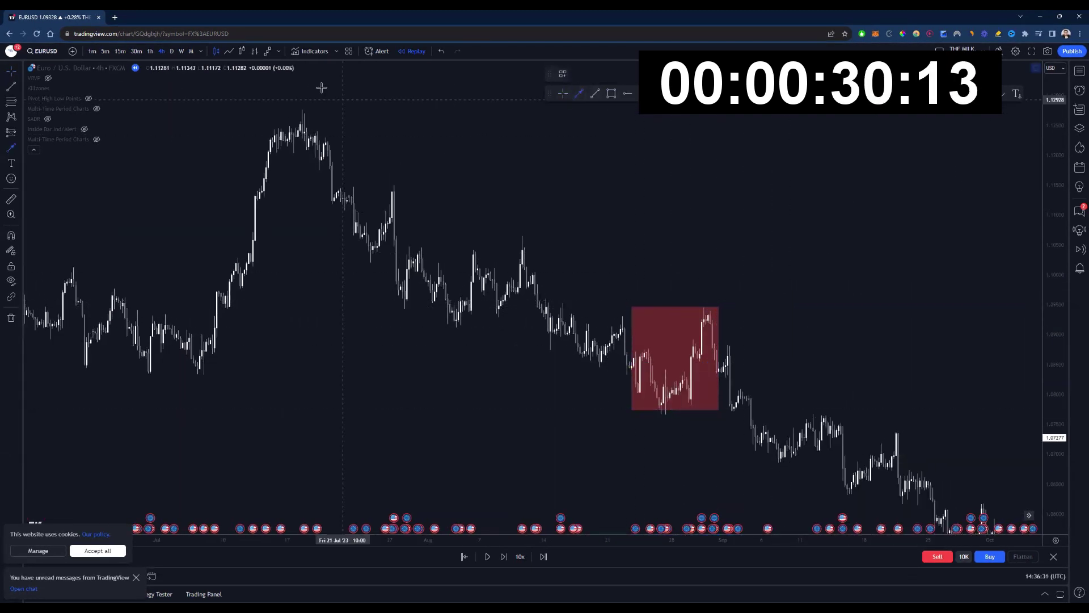
pyautogui.click(337, 99)
pyautogui.click(634, 280)
pyautogui.click(671, 308)
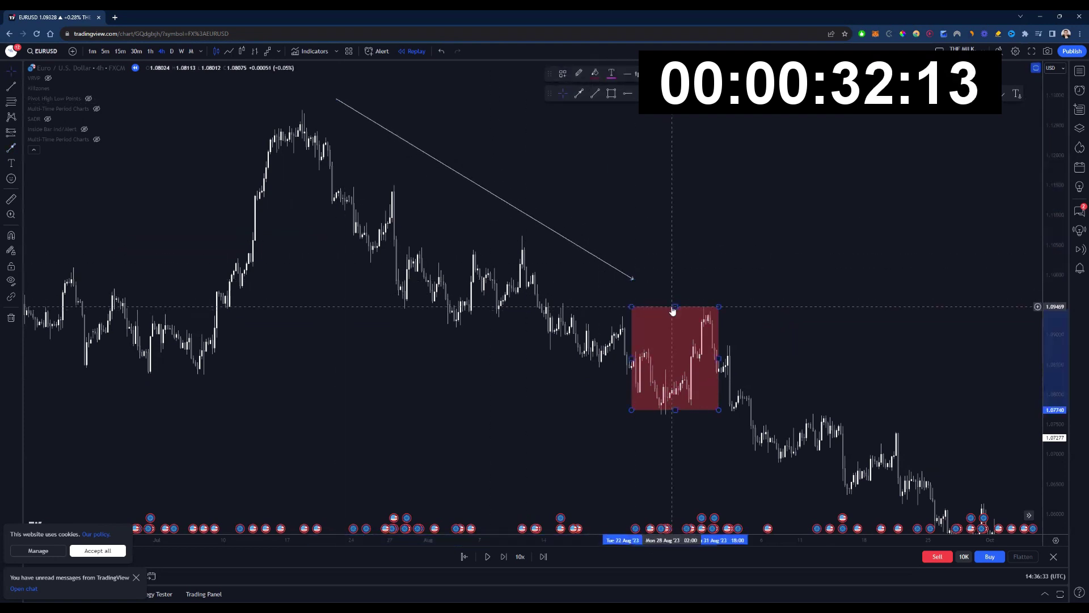
pyautogui.press('Delete')
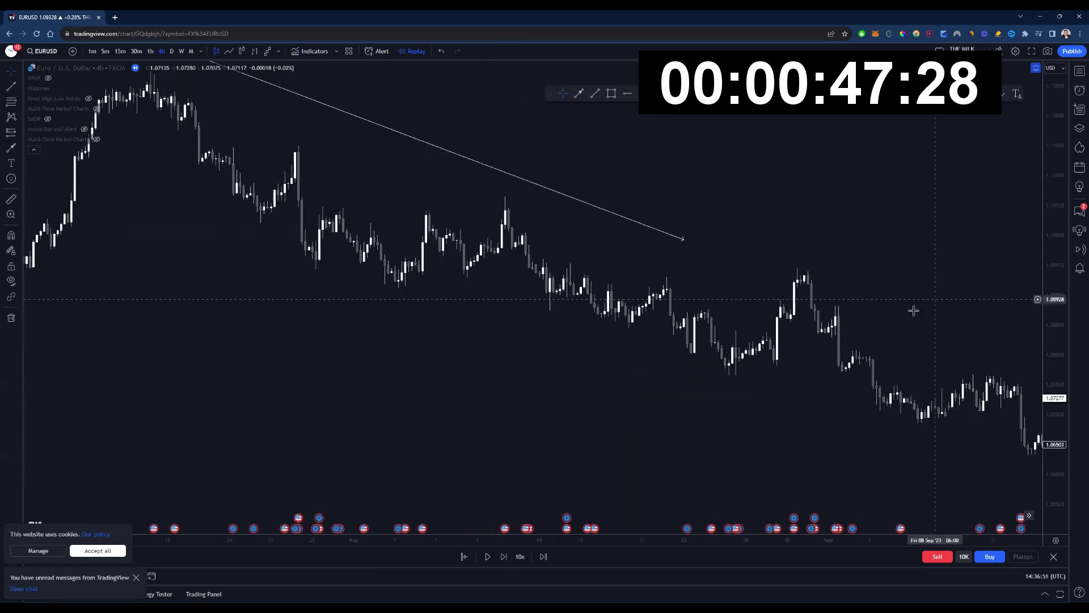
# Search the indicator library for "multi" to locate Multi-Time Period Charts
pyautogui.scroll(2, 914, 310)
pyautogui.moveTo(1054, 357); pyautogui.dragTo(1054, 244)
pyautogui.moveTo(658, 387); pyautogui.dragTo(940, 371)
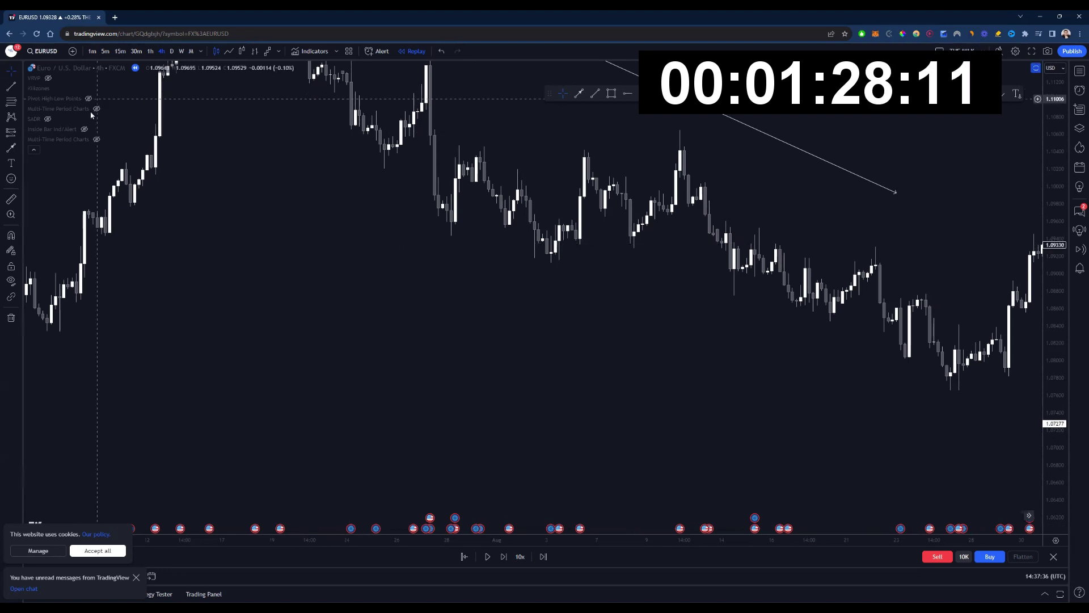
pyautogui.click(307, 52)
pyautogui.write('multi')
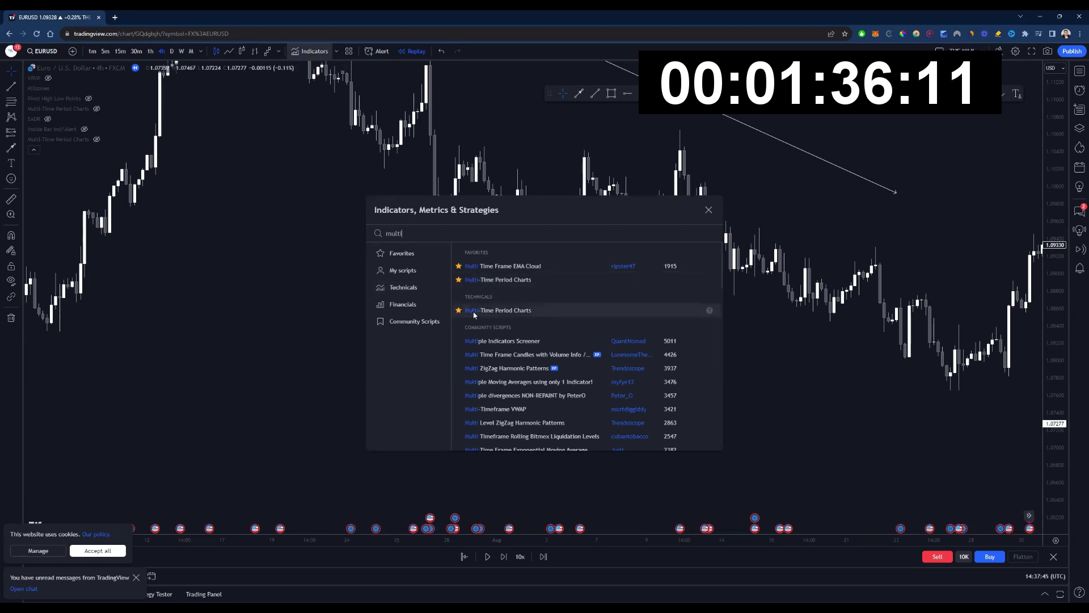
pyautogui.click(526, 312)
pyautogui.press('Escape')
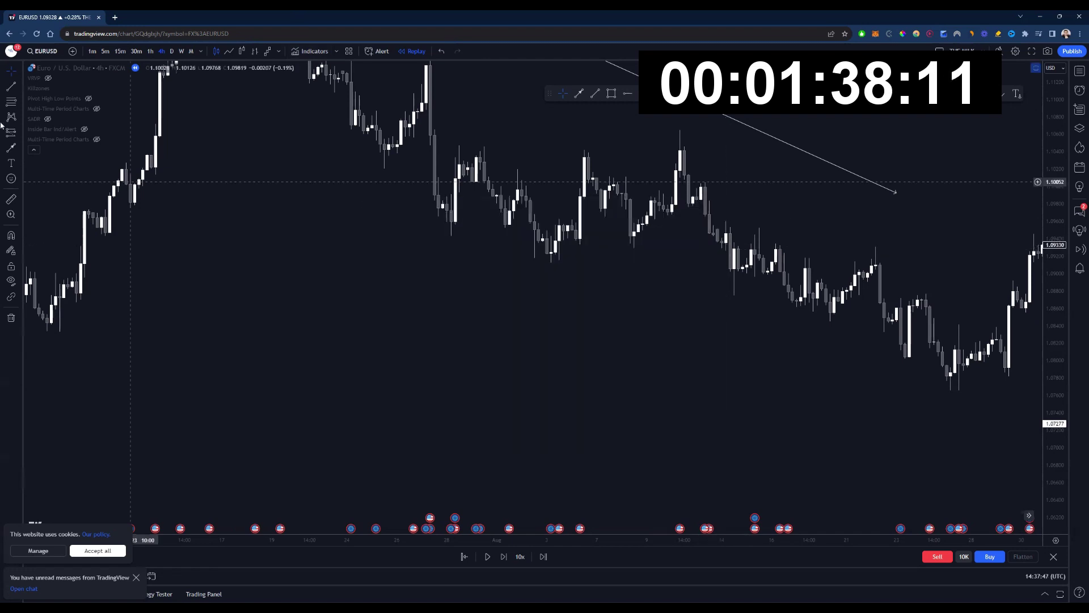
# Show the Multi-Time Period Charts indicator with a 1 week timeframe, check its body fill colours and accept the settings
pyautogui.click(108, 111)
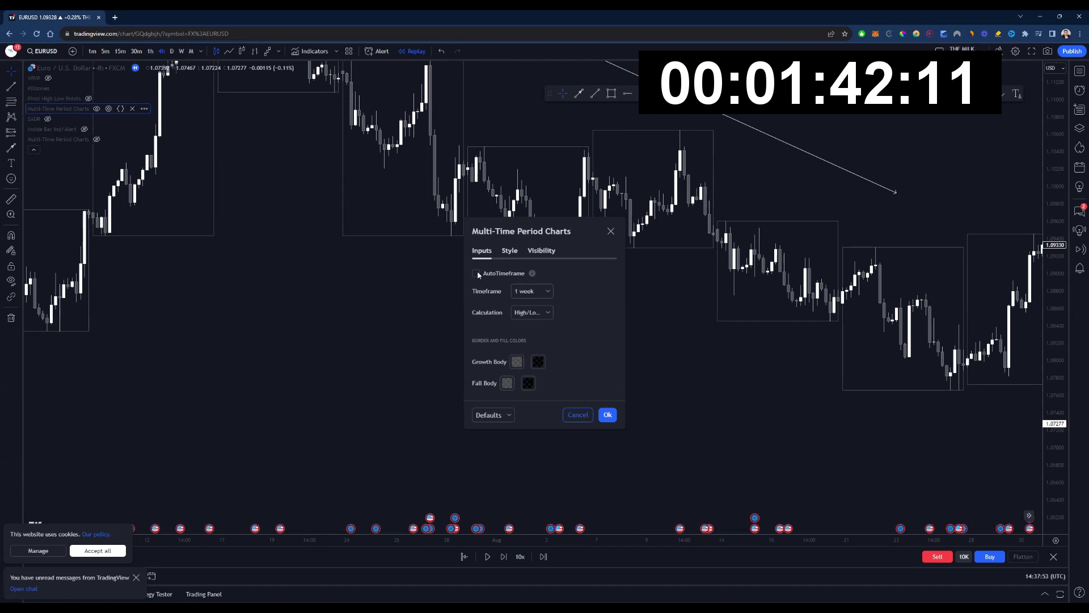
pyautogui.click(536, 363)
pyautogui.click(540, 391)
pyautogui.click(607, 414)
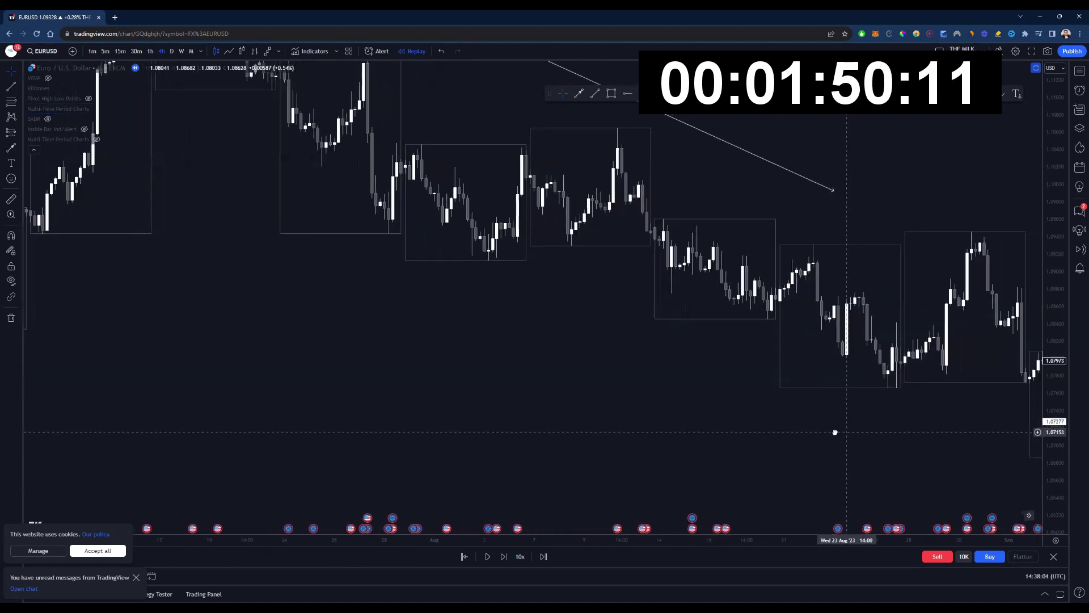
# Place a short position at about 1.08684 around 30 Aug, with the stop at about 1.09055 and the target at about 1.0730
pyautogui.moveTo(859, 436); pyautogui.dragTo(860, 438)
pyautogui.click(692, 93)
pyautogui.click(975, 304)
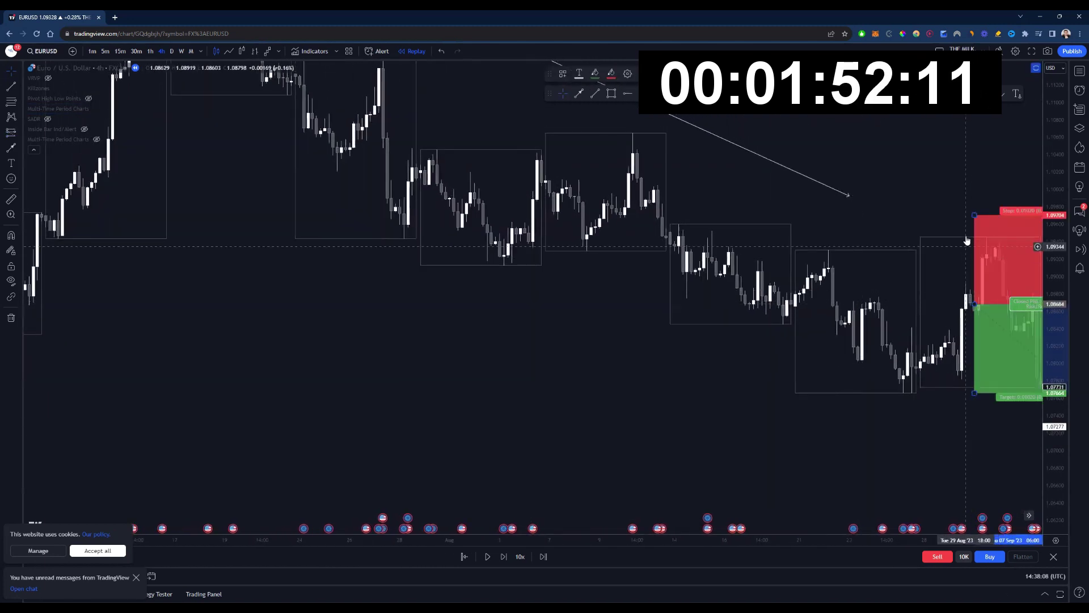
pyautogui.moveTo(975, 215); pyautogui.dragTo(982, 272)
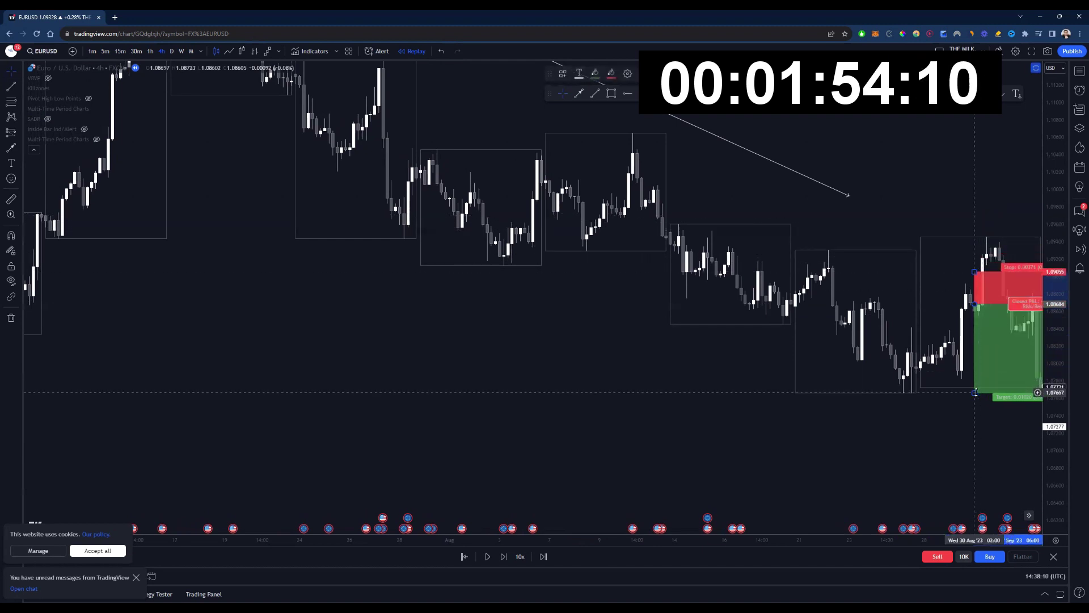
pyautogui.moveTo(975, 392); pyautogui.dragTo(978, 424)
pyautogui.moveTo(1003, 440); pyautogui.dragTo(929, 439)
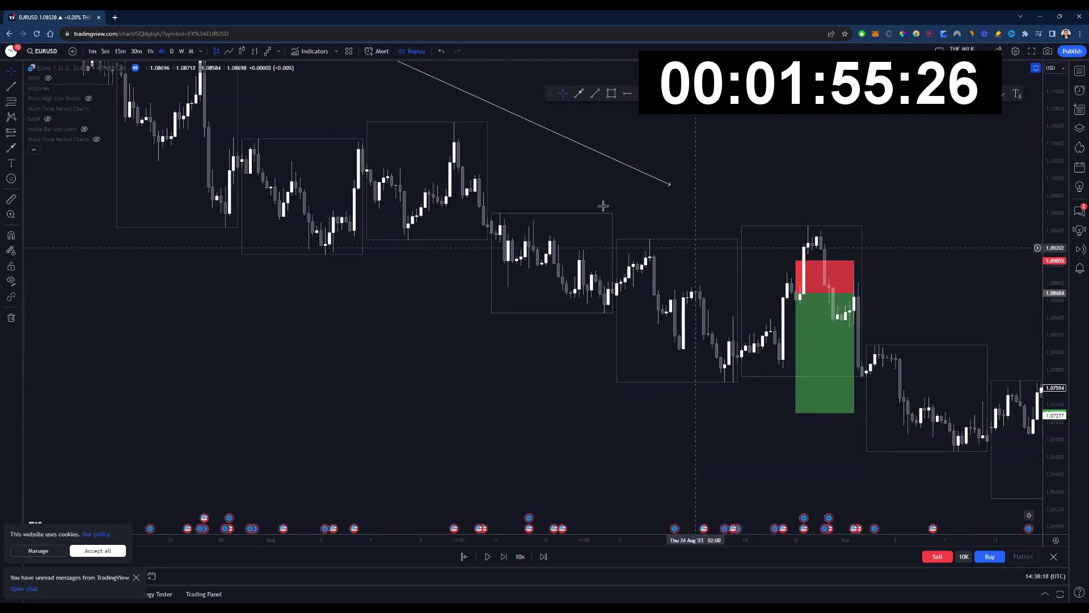
# Draw a short downward arrow from about 24 Aug to 29 Aug, just before the short position
pyautogui.moveTo(611, 201); pyautogui.dragTo(844, 202)
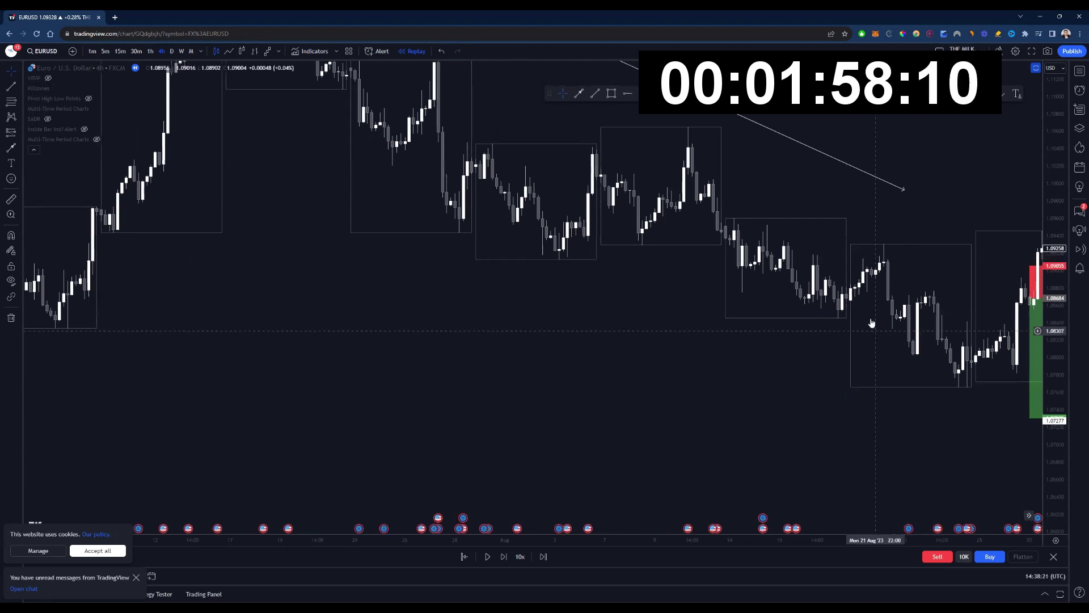
pyautogui.click(579, 94)
pyautogui.moveTo(951, 262); pyautogui.dragTo(1005, 314)
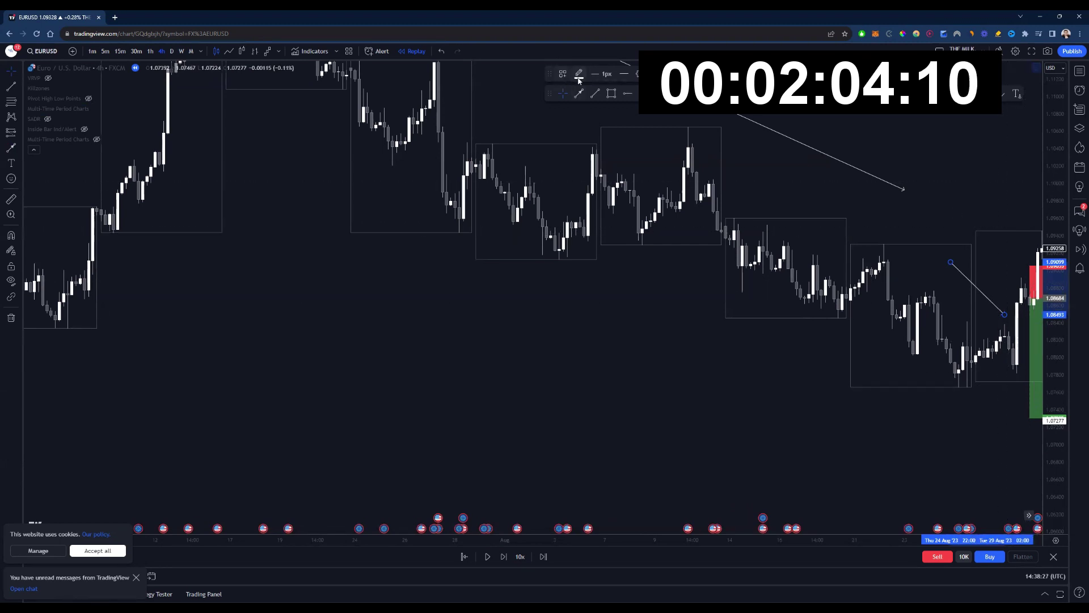
pyautogui.click(985, 93)
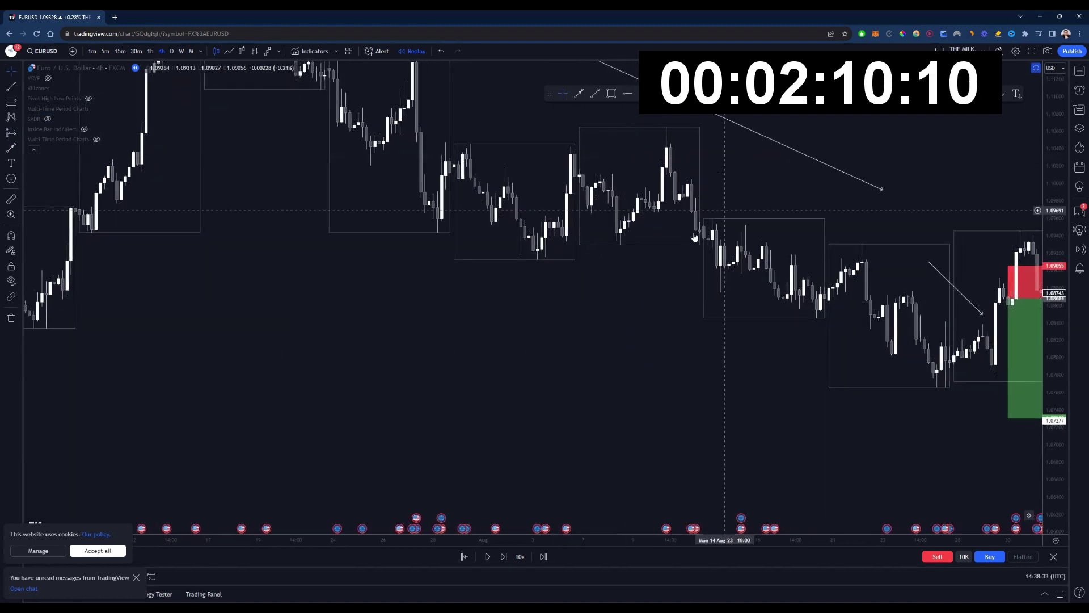
# Narrow the short position to a few candles and place a long position at about 1.08737 after the peak, with a tightened stop
pyautogui.moveTo(686, 234); pyautogui.dragTo(422, 187)
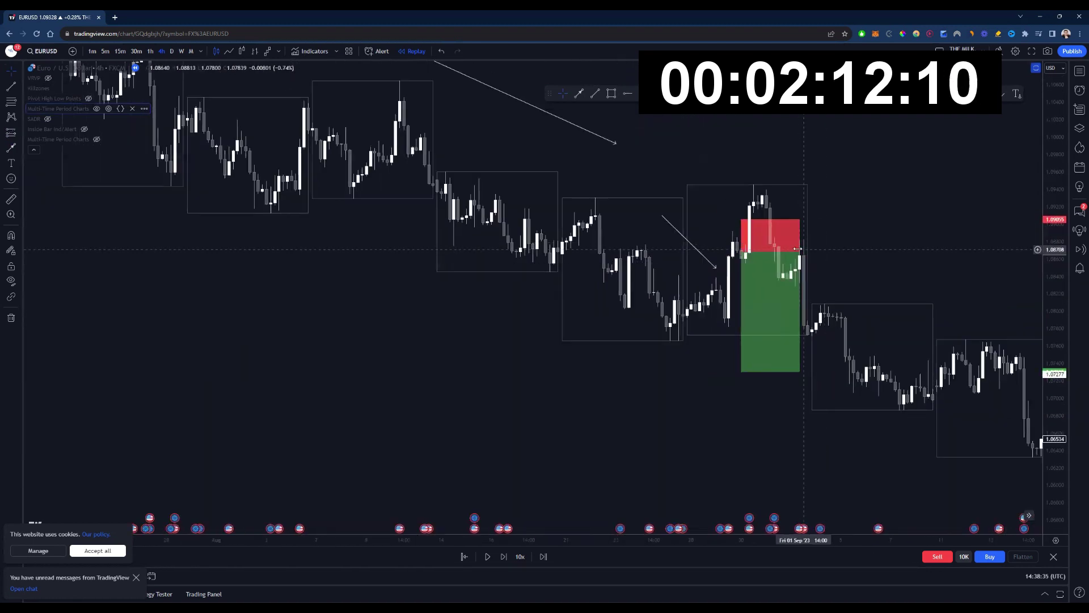
pyautogui.moveTo(801, 251); pyautogui.dragTo(754, 251)
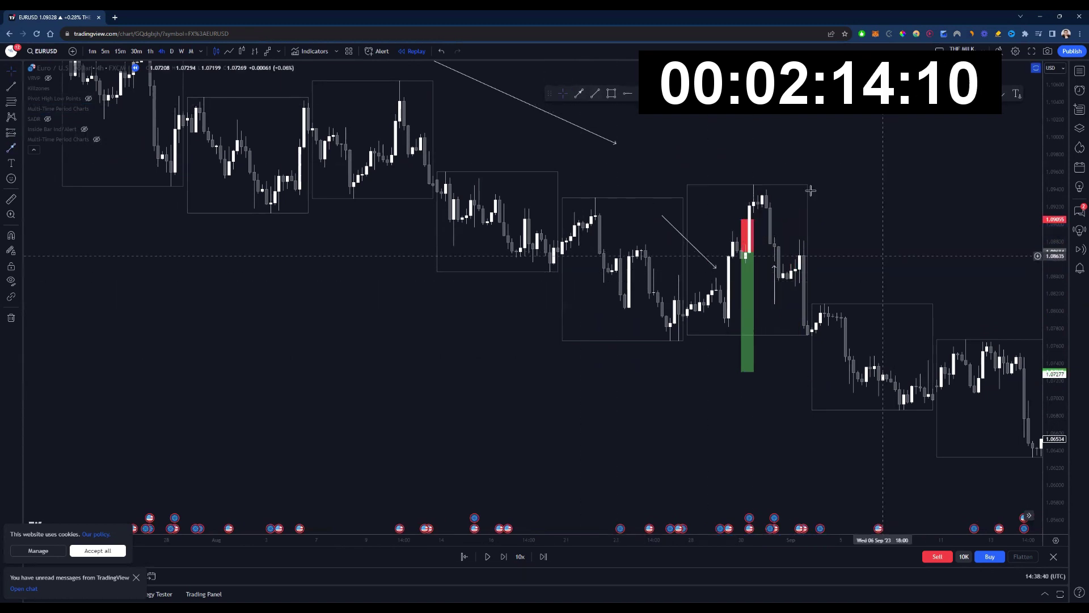
pyautogui.click(775, 246)
pyautogui.moveTo(782, 355); pyautogui.dragTo(782, 286)
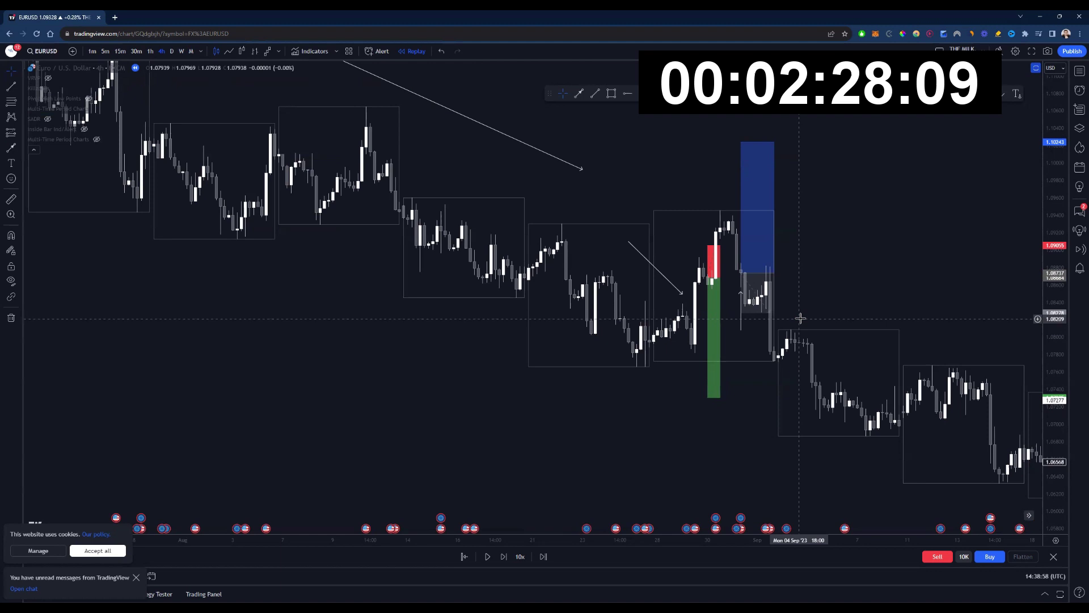
# Delete the long position, the short position and the short downward arrow before it
pyautogui.click(761, 243)
pyautogui.press('Delete')
pyautogui.moveTo(653, 309); pyautogui.dragTo(617, 301)
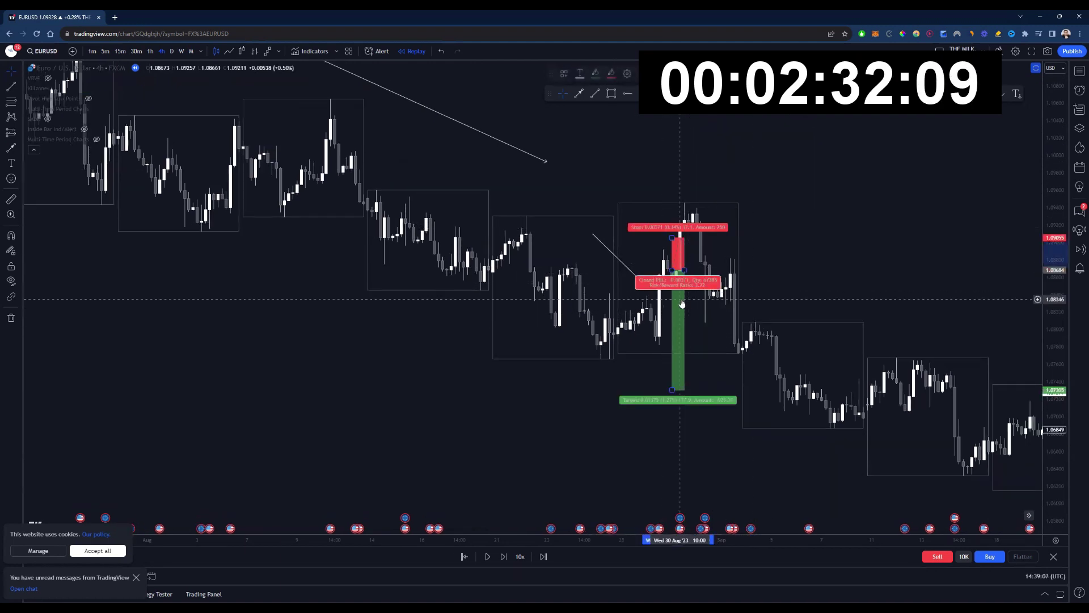
pyautogui.click(683, 303)
pyautogui.press('Delete')
pyautogui.click(646, 290)
pyautogui.press('Delete')
# Cover the weekly box of 28 Aug with a red rectangle and delete the small arrow inside it
pyautogui.hotkey('alt', 'shift', 'r')
pyautogui.moveTo(619, 353); pyautogui.dragTo(736, 203)
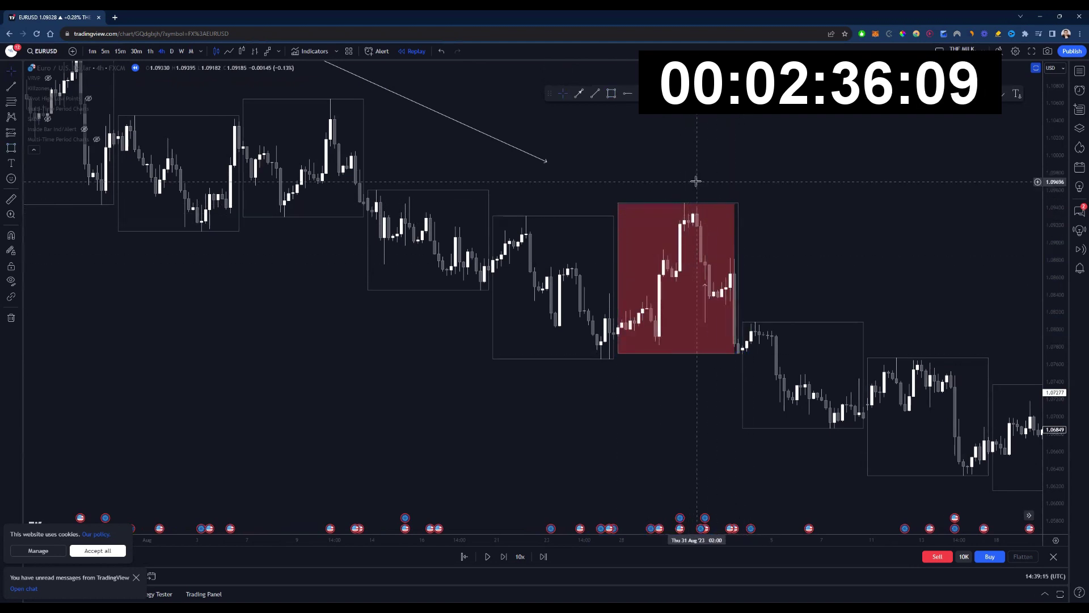
pyautogui.click(706, 317)
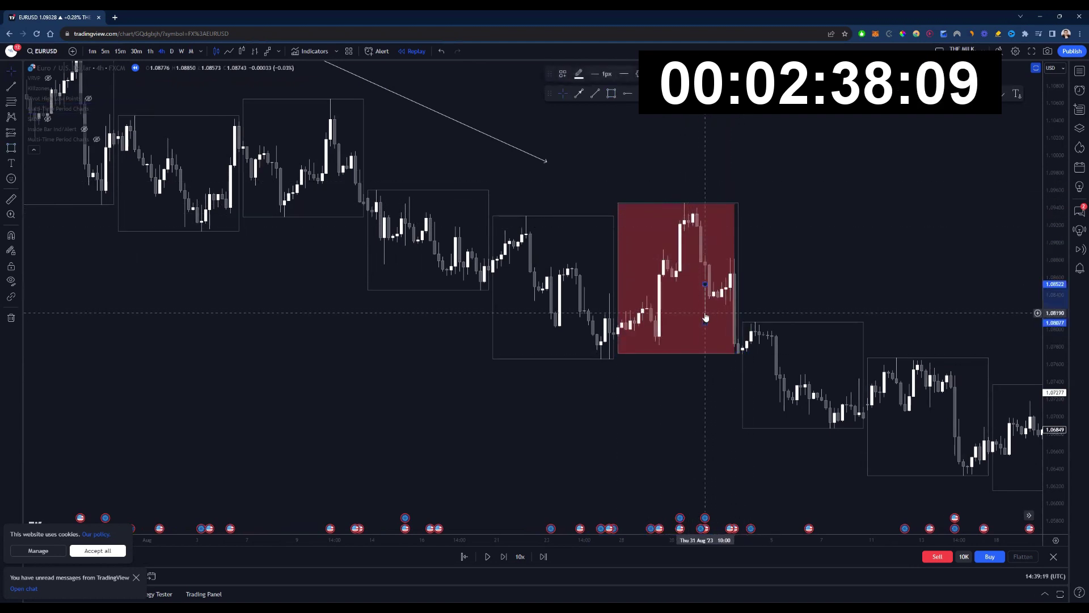
pyautogui.press('Delete')
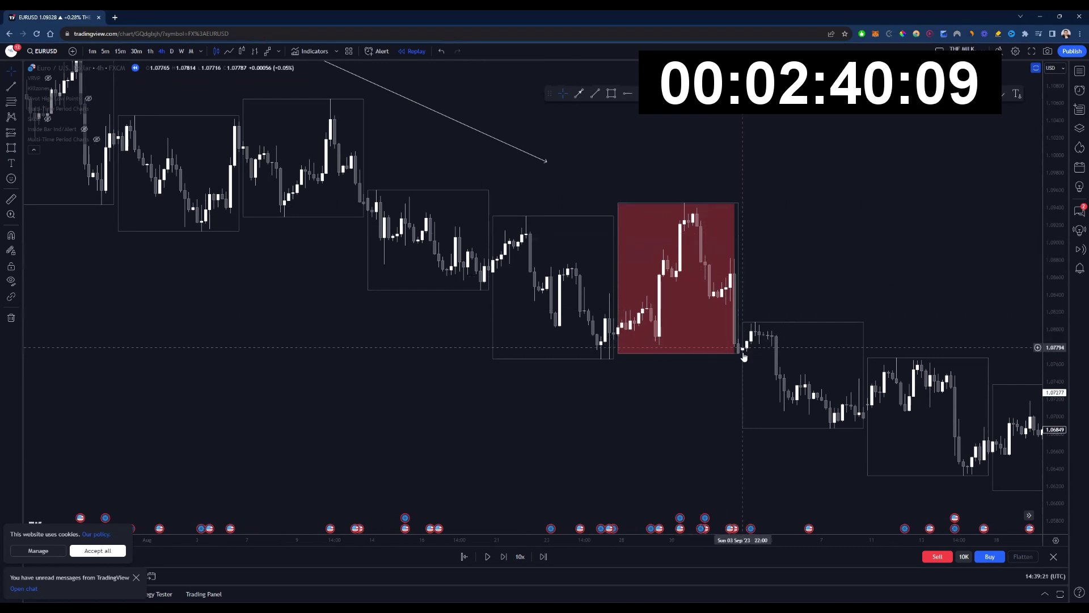
pyautogui.hotkey('alt', 'shift', 'r')
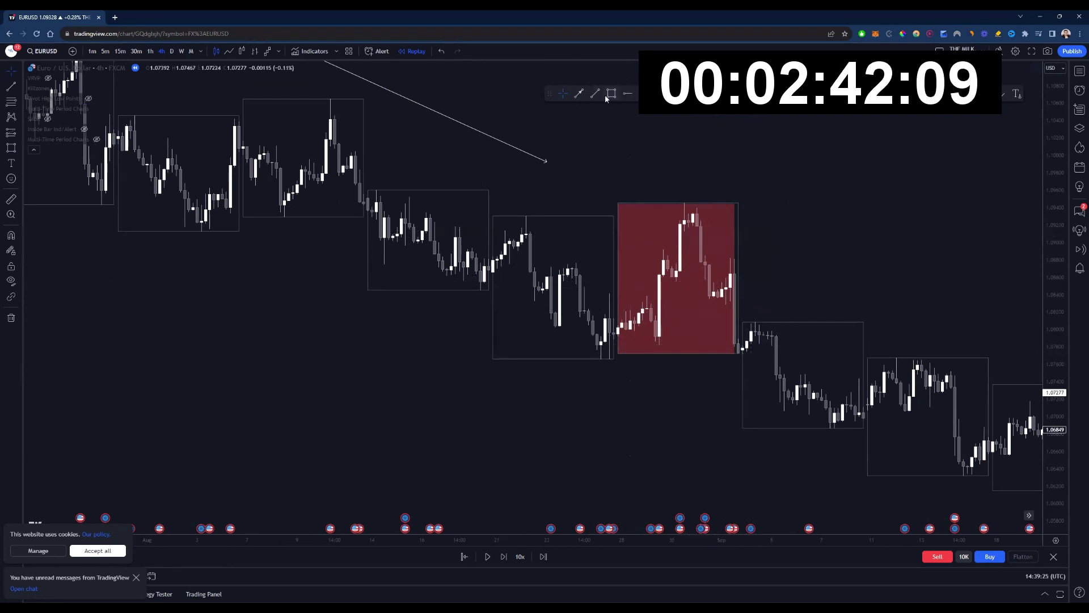
pyautogui.moveTo(501, 217); pyautogui.dragTo(755, 204)
pyautogui.press('Delete')
# Cover the weekly box of 29 Oct to 3 Nov with a red rectangle from about 1.05174 to 1.07461
pyautogui.moveTo(856, 246); pyautogui.dragTo(448, 155)
pyautogui.moveTo(936, 266); pyautogui.dragTo(416, 216)
pyautogui.moveTo(547, 236); pyautogui.dragTo(469, 198)
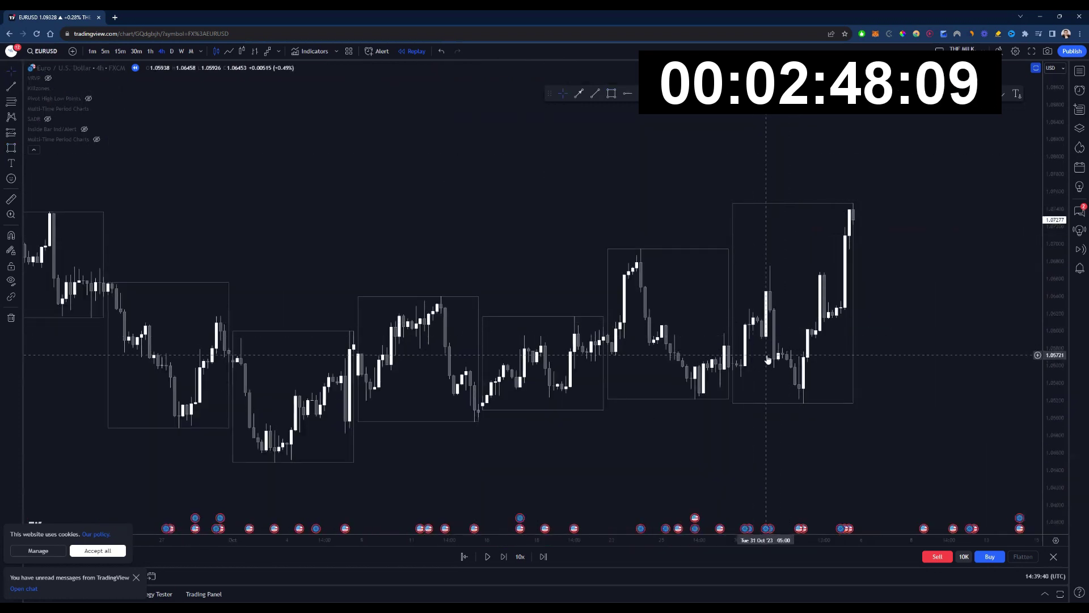
pyautogui.scroll(-2, 768, 360)
pyautogui.click(611, 93)
pyautogui.click(791, 403)
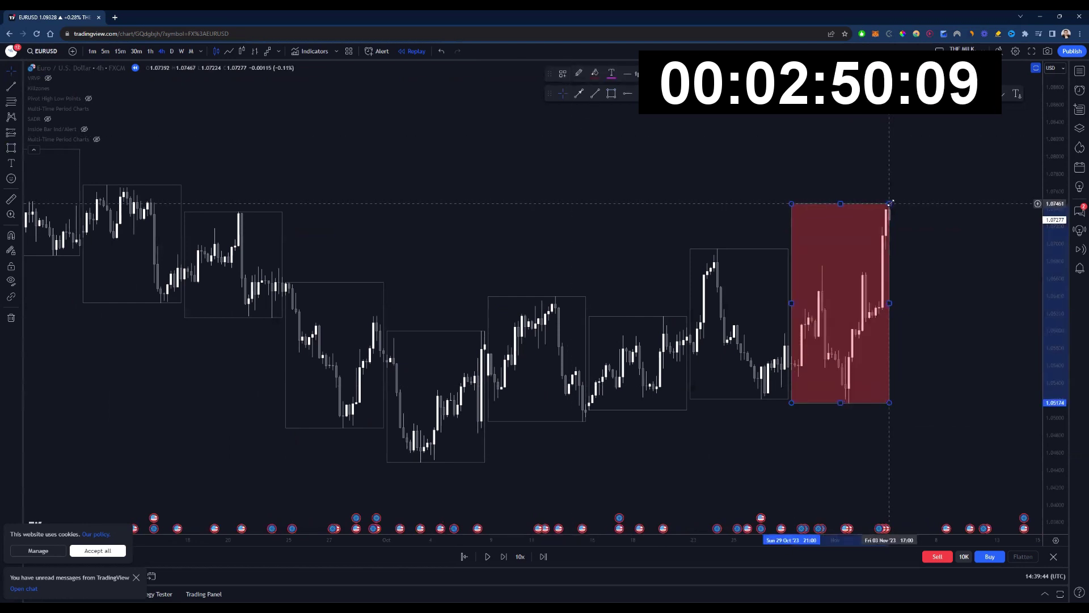
pyautogui.scroll(-3, 783, 210)
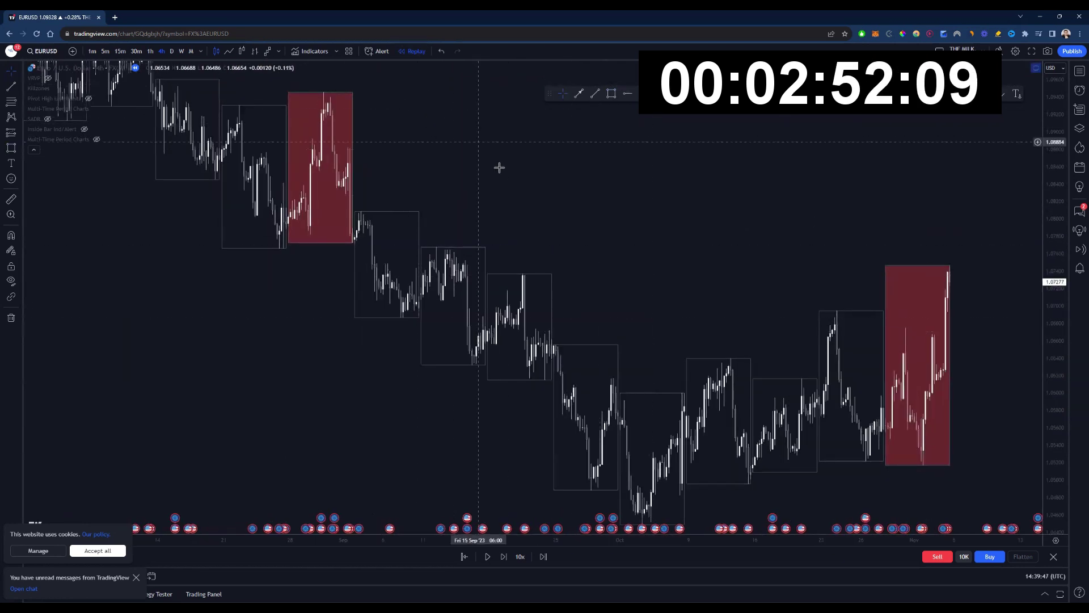
pyautogui.moveTo(802, 316); pyautogui.dragTo(709, 295)
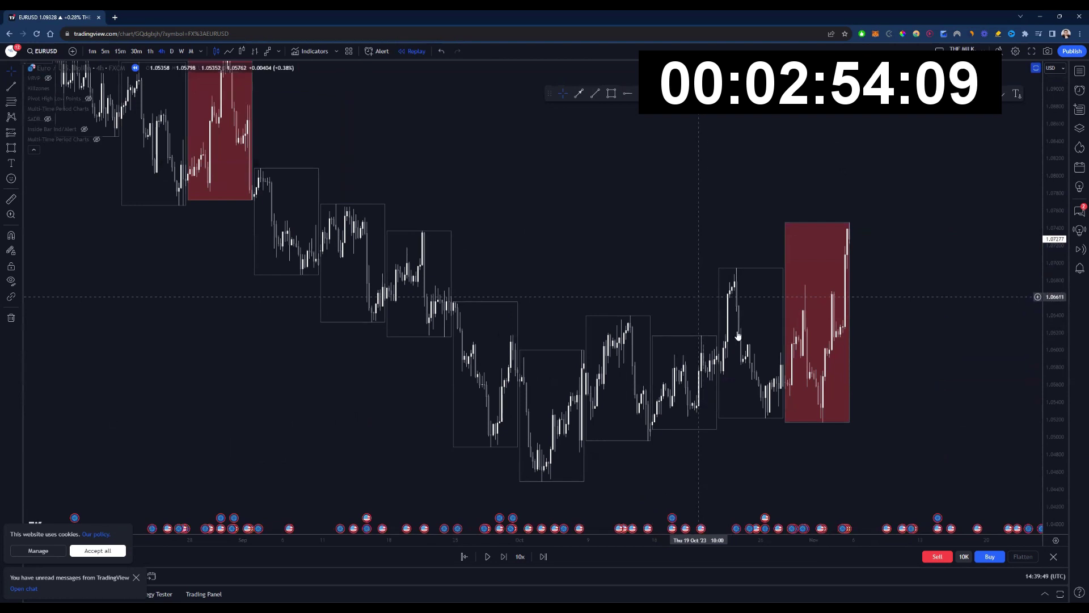
pyautogui.click(851, 233)
pyautogui.click(822, 195)
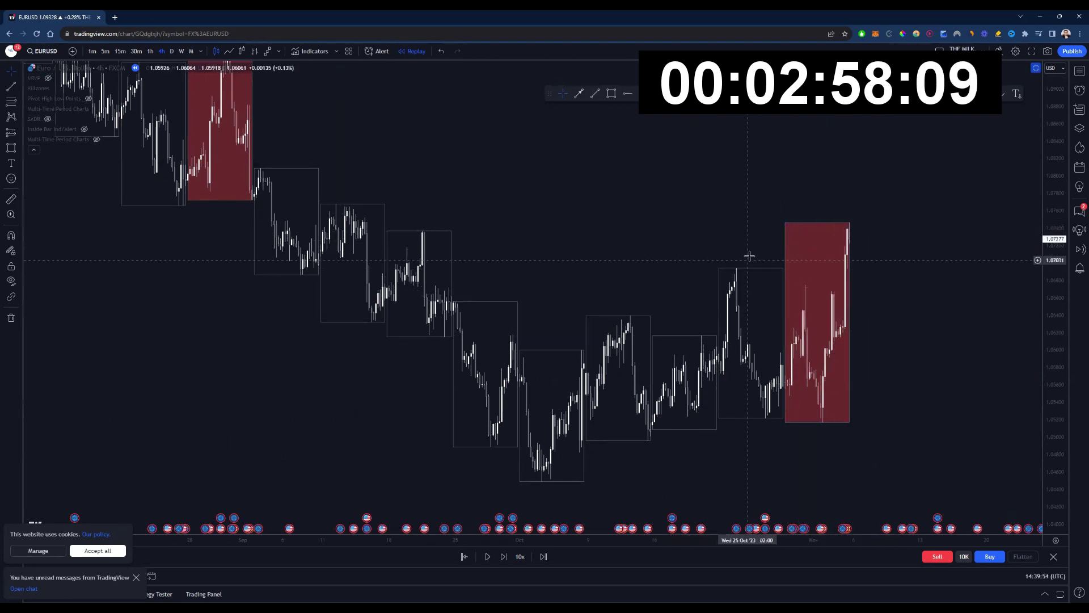
# Hide the weekly boxes and draw a downtrend arrow above price from about 11 Sep to early October
pyautogui.moveTo(619, 312); pyautogui.dragTo(656, 251)
pyautogui.click(96, 109)
pyautogui.moveTo(600, 180); pyautogui.dragTo(565, 191)
pyautogui.click(579, 93)
pyautogui.moveTo(324, 81); pyautogui.dragTo(527, 231)
# Mark the two broken swing highs in October with horizontal lines and draw a red rectangle around the 24 Oct peak
pyautogui.moveTo(500, 288)
pyautogui.mouseDown()
pyautogui.moveTo(638, 288)
pyautogui.moveTo(625, 288)
pyautogui.moveTo(649, 270)
pyautogui.moveTo(726, 269)
pyautogui.mouseUp()
pyautogui.moveTo(641, 300); pyautogui.dragTo(598, 293)
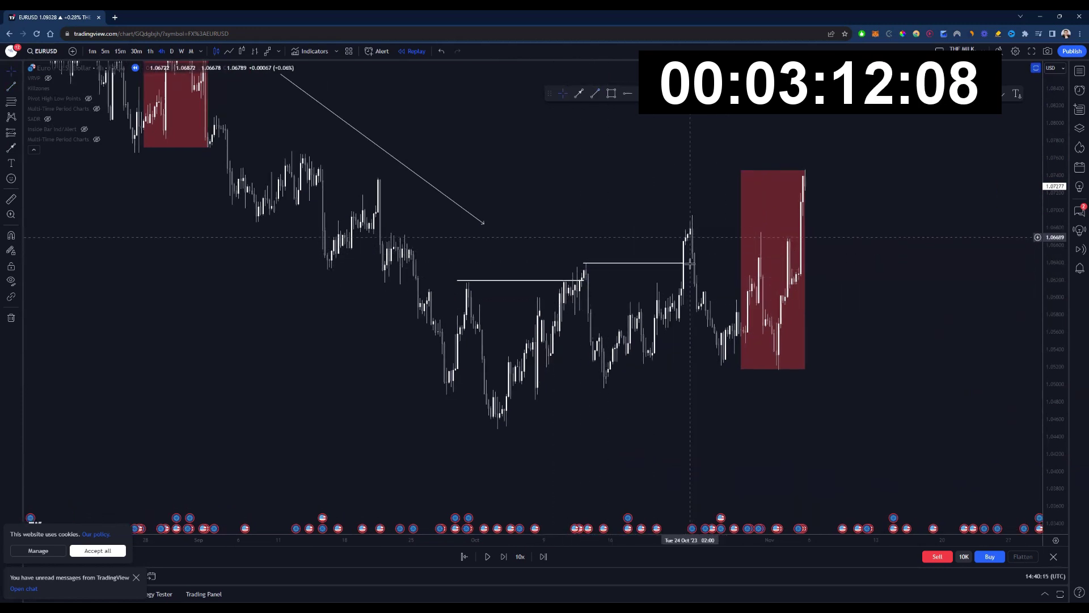
pyautogui.click(611, 93)
pyautogui.moveTo(662, 209); pyautogui.dragTo(713, 271)
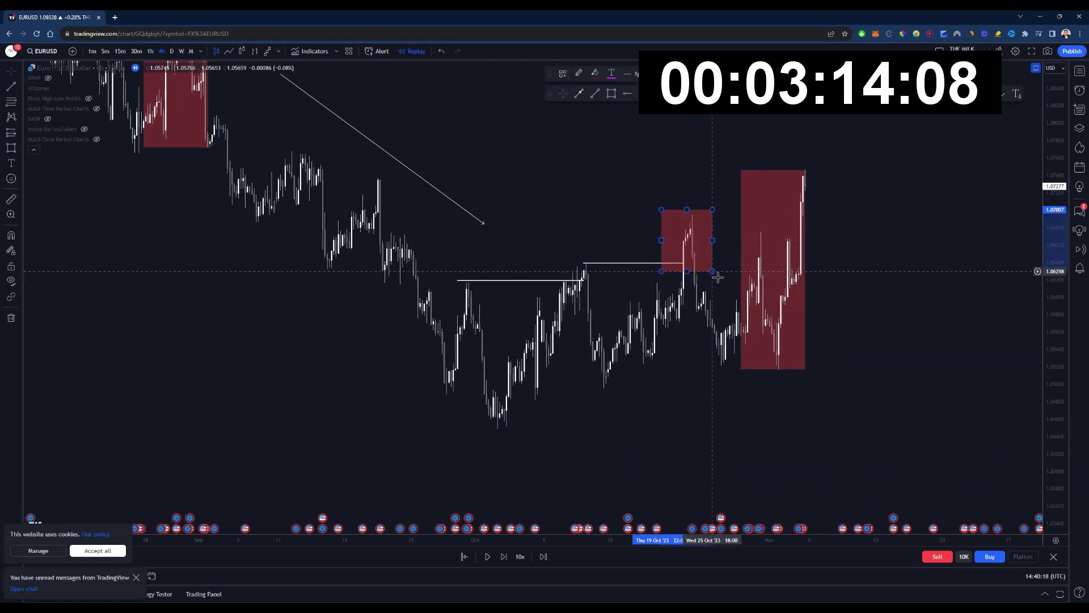
pyautogui.click(721, 285)
# Delete the rectangle around the 24 Oct peak and both horizontal lines at the October swing highs
pyautogui.click(711, 255)
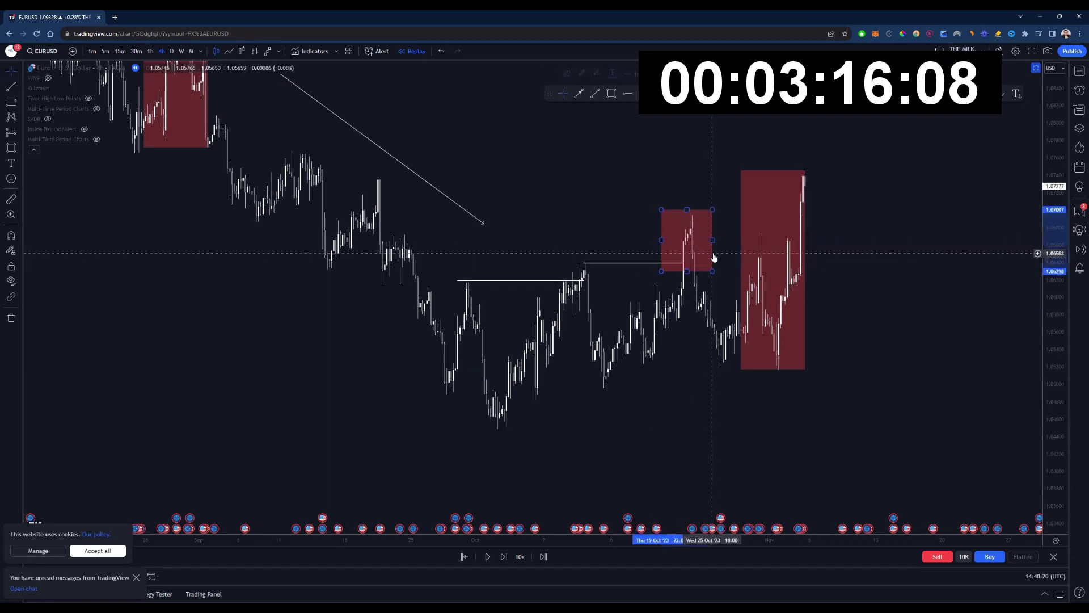
pyautogui.press('Delete')
pyautogui.click(654, 264)
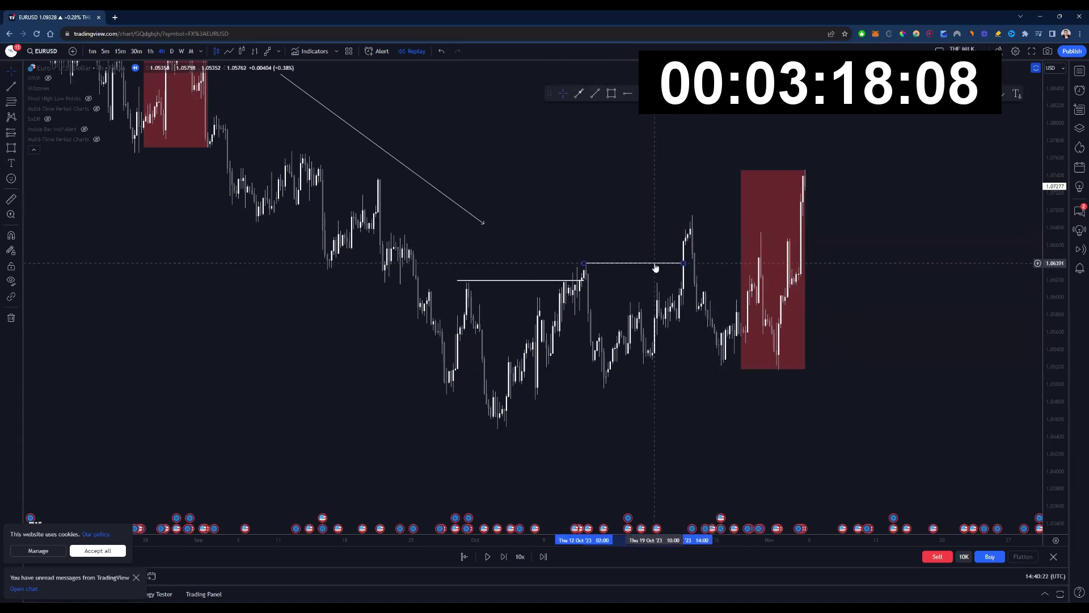
pyautogui.press('Delete')
pyautogui.click(562, 281)
pyautogui.press('Delete')
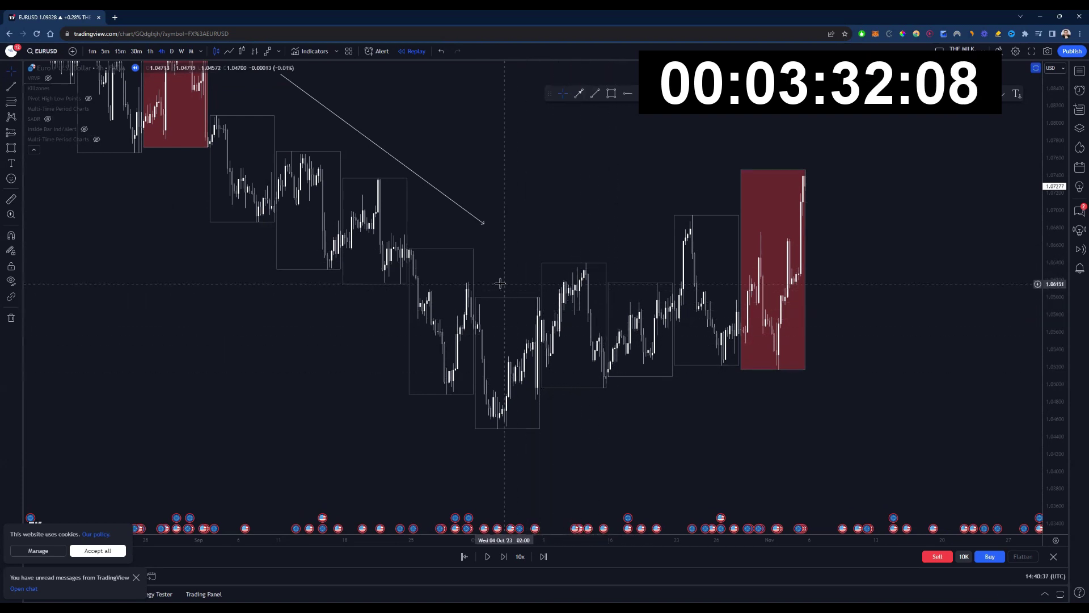
# Draw a thin red rectangle along the high of the 2 Oct weekly box, extending it across the following week
pyautogui.click(613, 94)
pyautogui.click(488, 293)
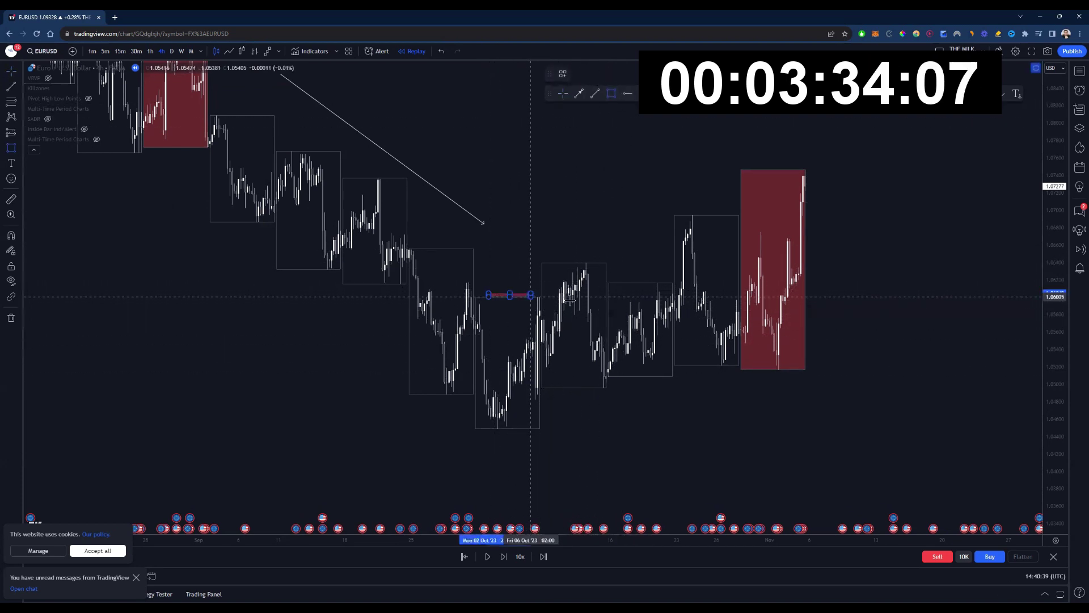
pyautogui.click(615, 302)
pyautogui.moveTo(663, 263); pyautogui.dragTo(631, 271)
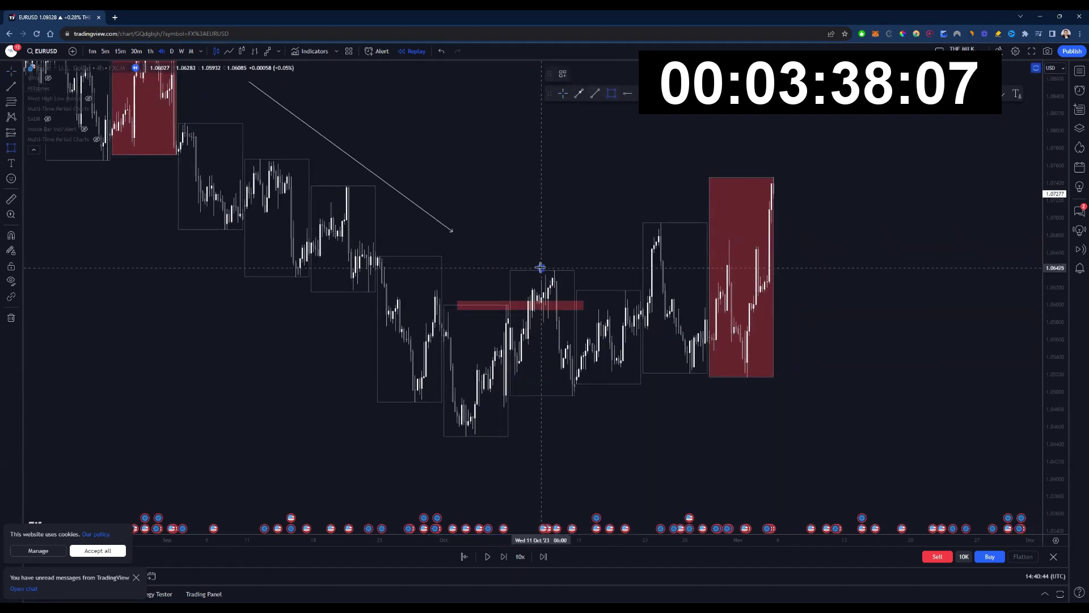
# Draw a thin red rectangle from the 9 Oct week's high to 27 Oct, and delete both thin red rectangles
pyautogui.moveTo(540, 267); pyautogui.dragTo(697, 276)
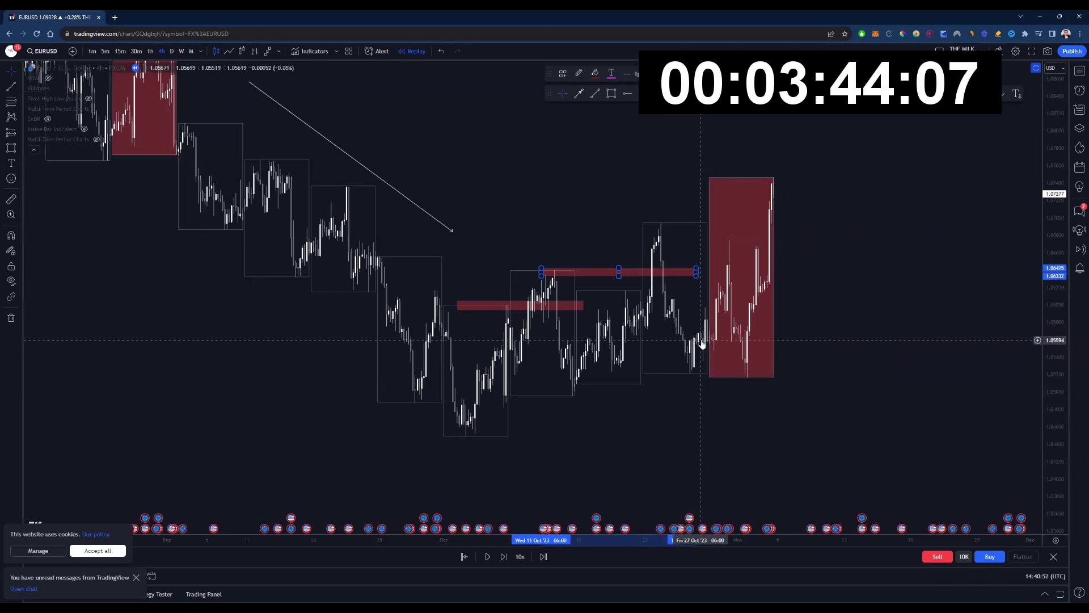
pyautogui.press('Delete')
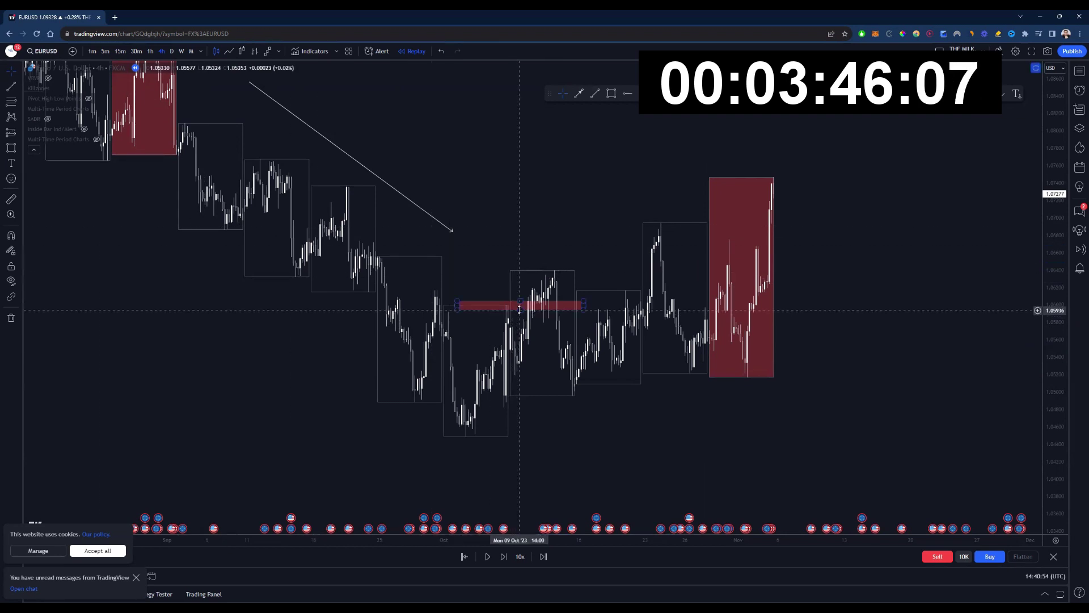
pyautogui.press('Delete')
# Add a text note above price reading "Weekly high/low = Weekly close" and "Monthly high/low = Monthly close" on two lines
pyautogui.moveTo(617, 262); pyautogui.dragTo(600, 364)
pyautogui.click(599, 144)
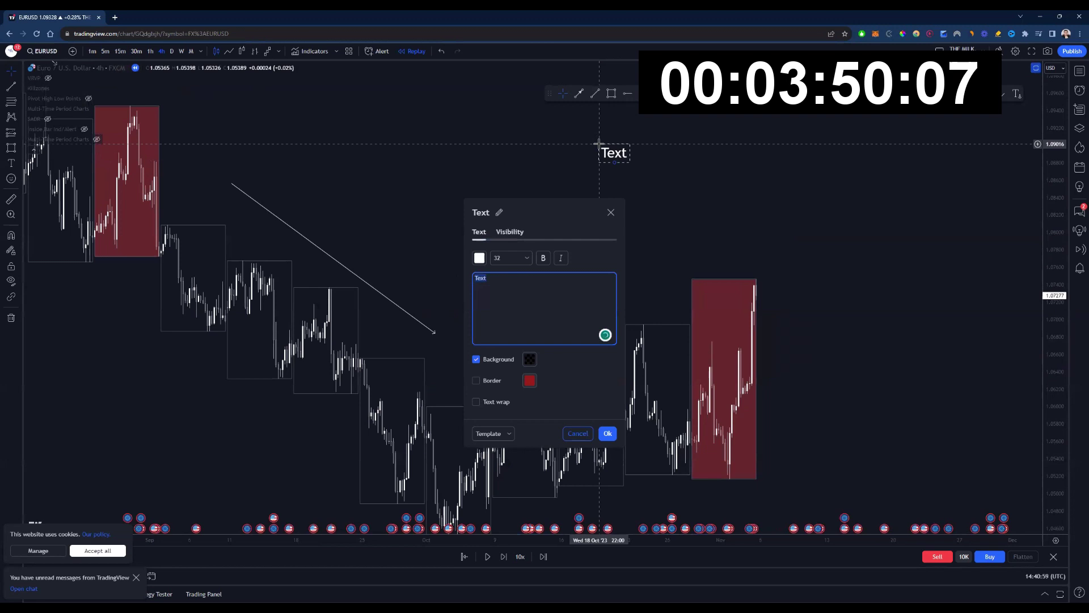
pyautogui.write('Weekly high/low = Weekly close')
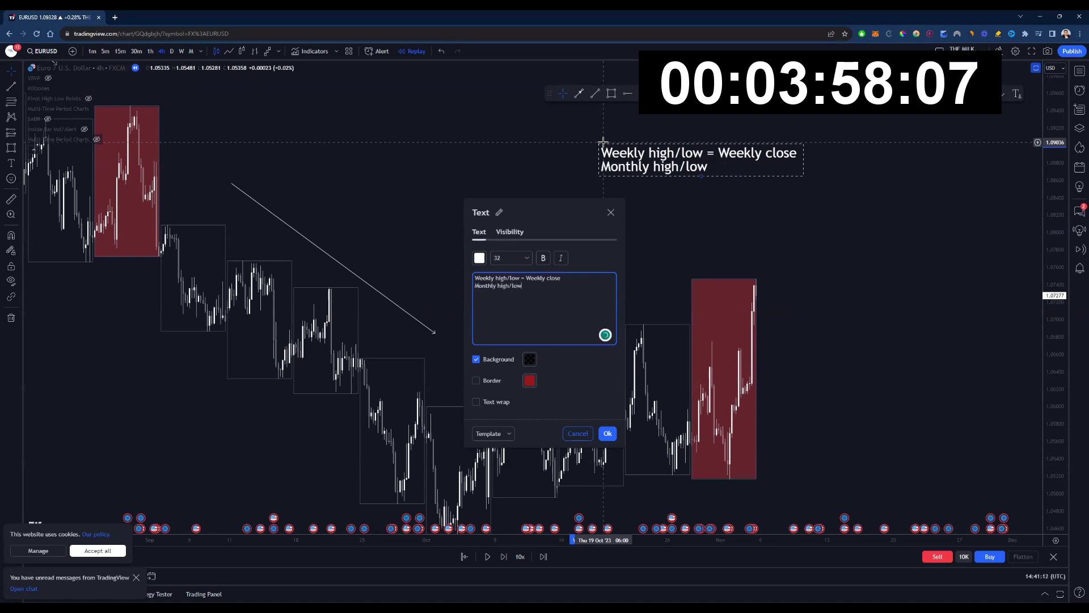
pyautogui.write('nthly close')
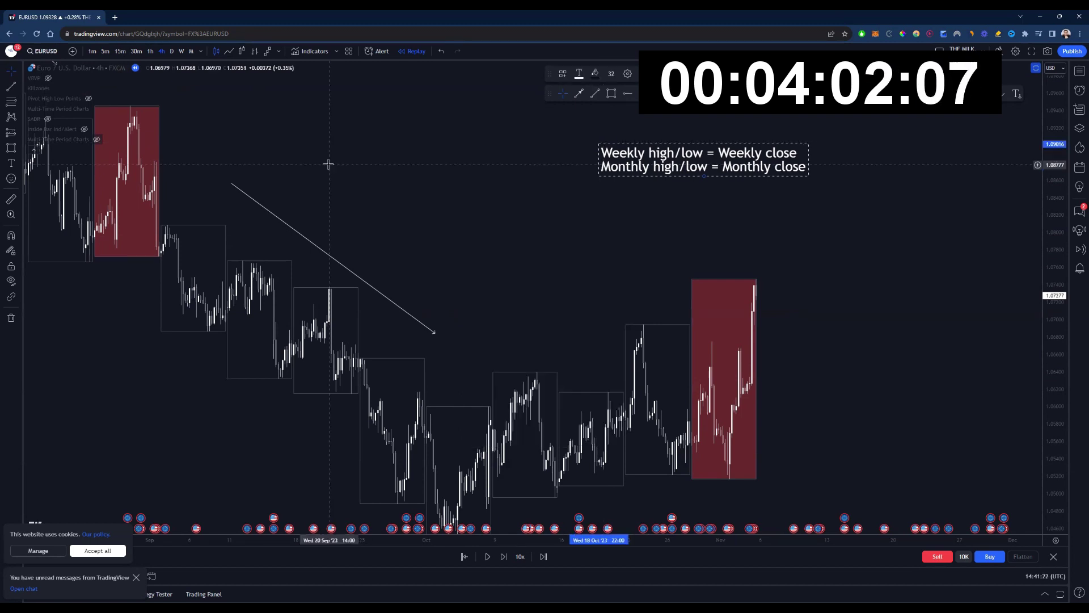
# Switch the chart to the weekly timeframe and hide the weekly range boxes so only the candles are displayed
pyautogui.moveTo(328, 164); pyautogui.dragTo(617, 228)
pyautogui.scroll(1, 801, 242)
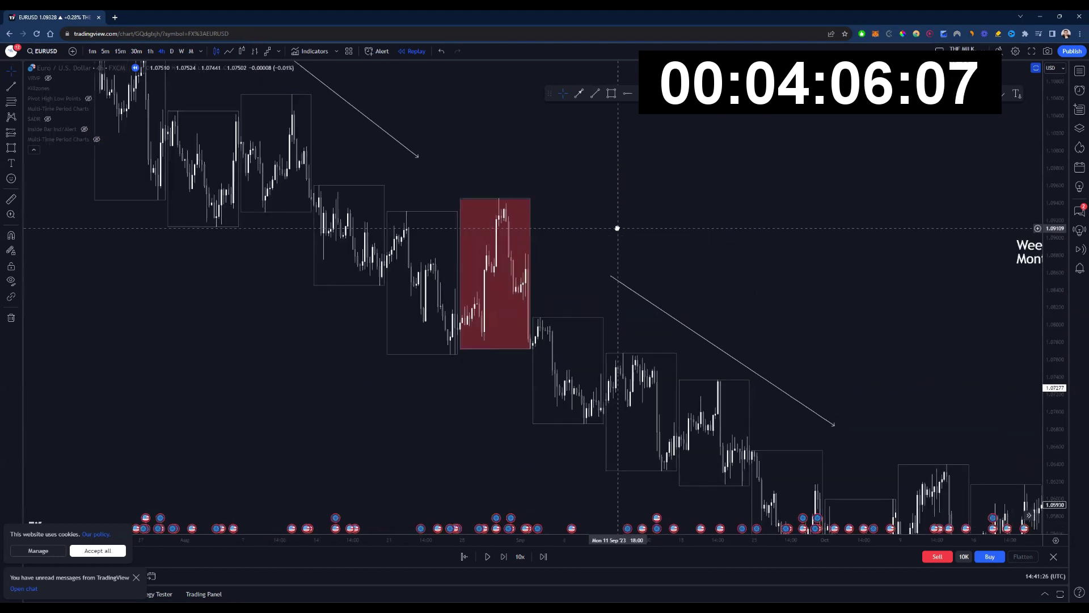
pyautogui.click(182, 51)
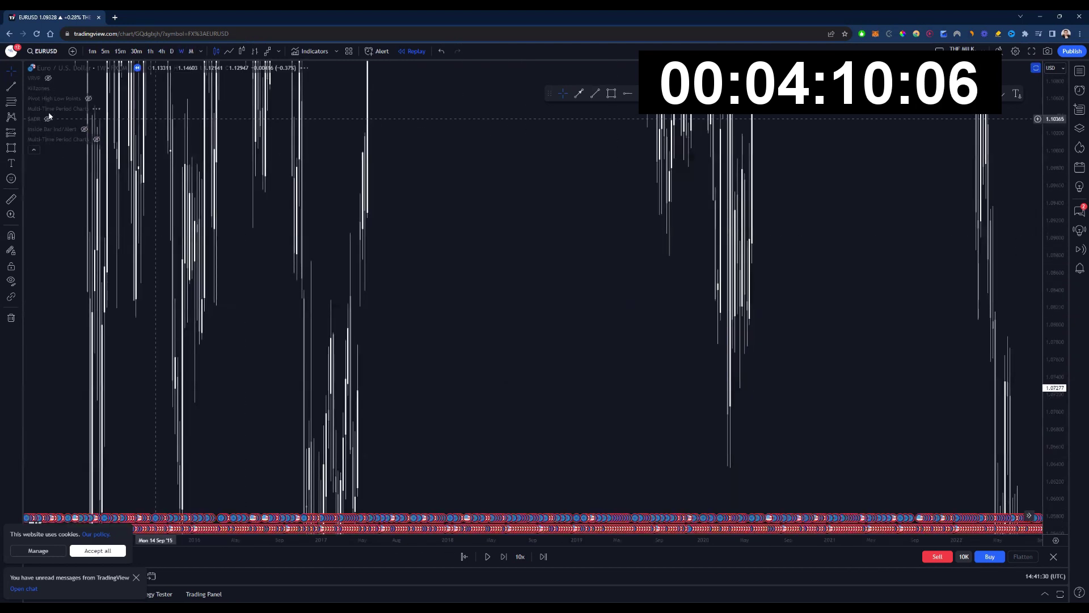
pyautogui.click(97, 110)
pyautogui.click(567, 520)
# Draw one arrow pointing to the 28 Aug weekly candle's upper wick and another pointing to the 30 Oct candle
pyautogui.click(579, 94)
pyautogui.moveTo(612, 245); pyautogui.dragTo(567, 285)
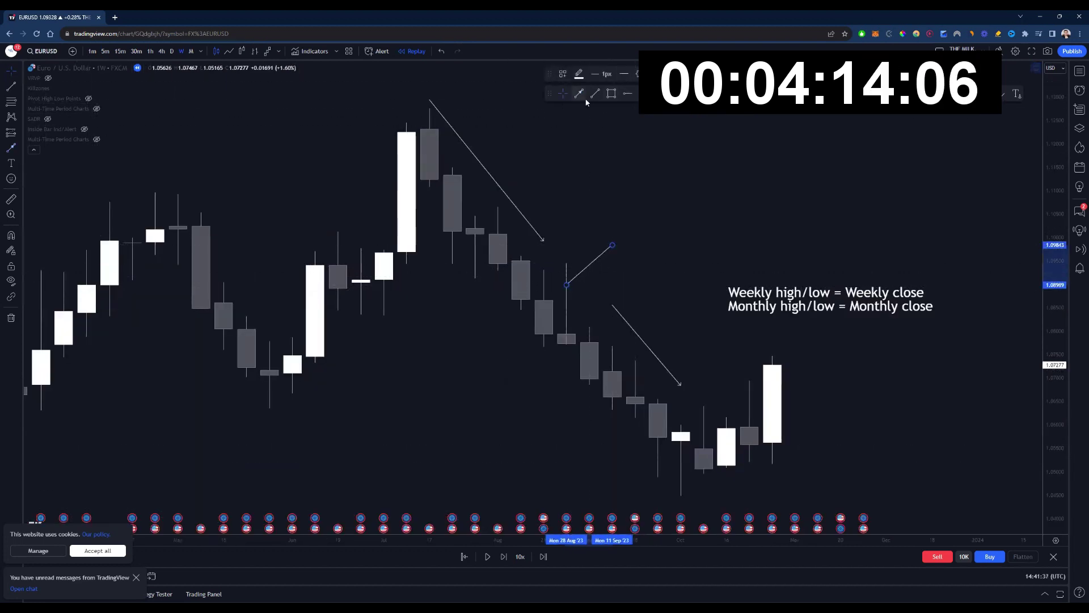
pyautogui.moveTo(841, 370); pyautogui.dragTo(795, 379)
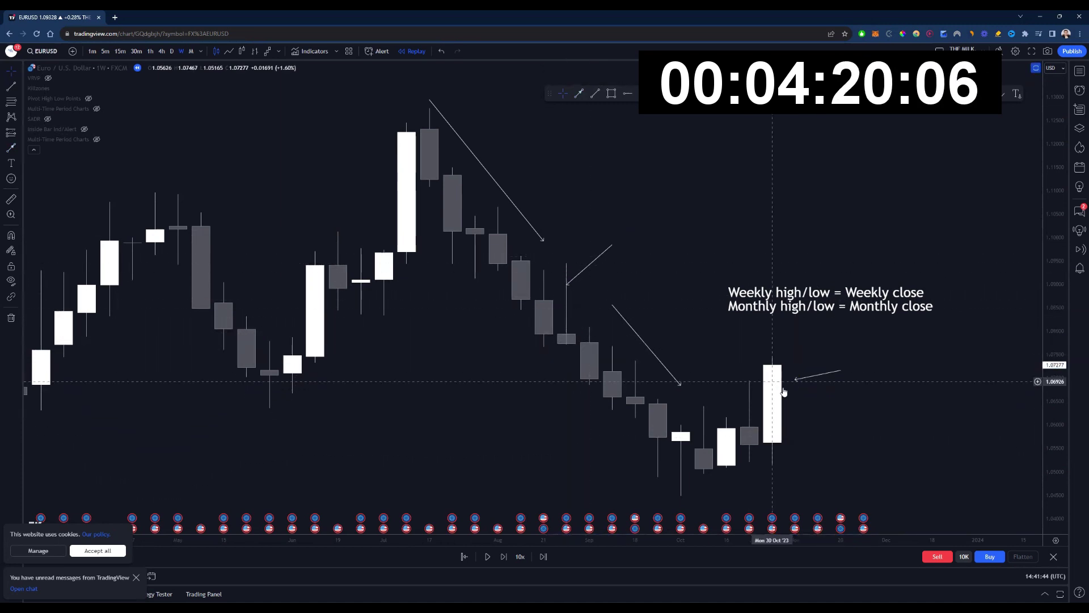
# Return the chart to the 4-hour timeframe and display both the weekly and the monthly range boxes
pyautogui.click(162, 51)
pyautogui.scroll(-5, 564, 243)
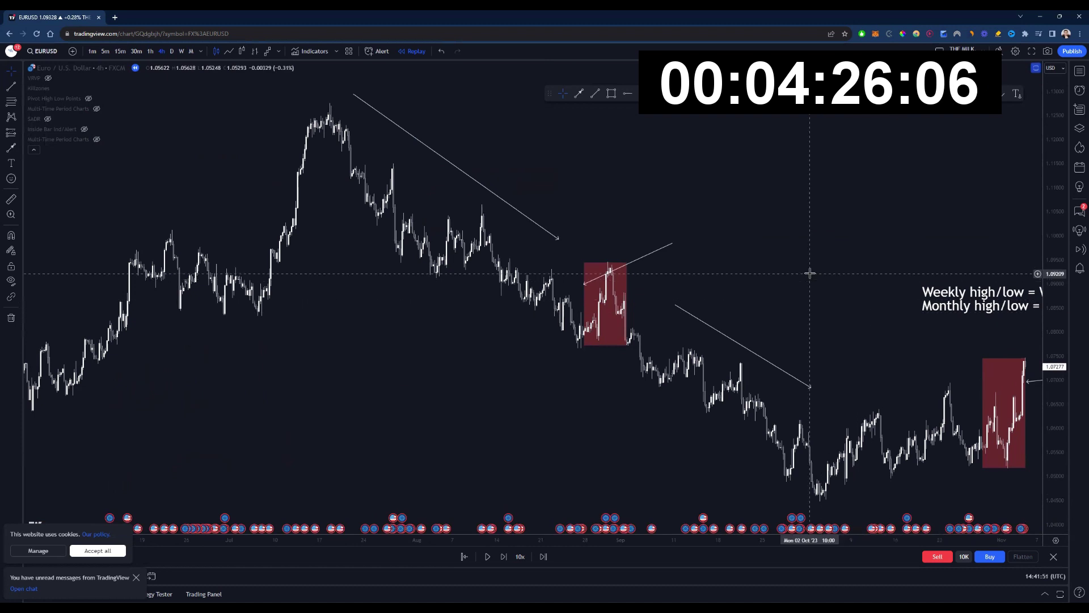
pyautogui.scroll(5, 539, 359)
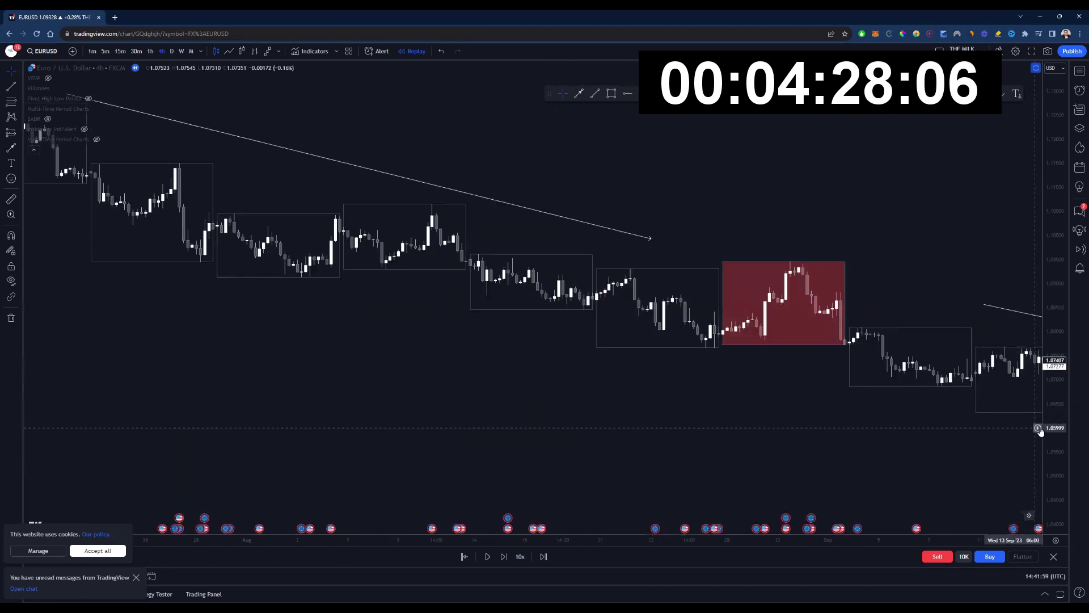
pyautogui.moveTo(1055, 417); pyautogui.dragTo(986, 199)
pyautogui.scroll(-2, 985, 202)
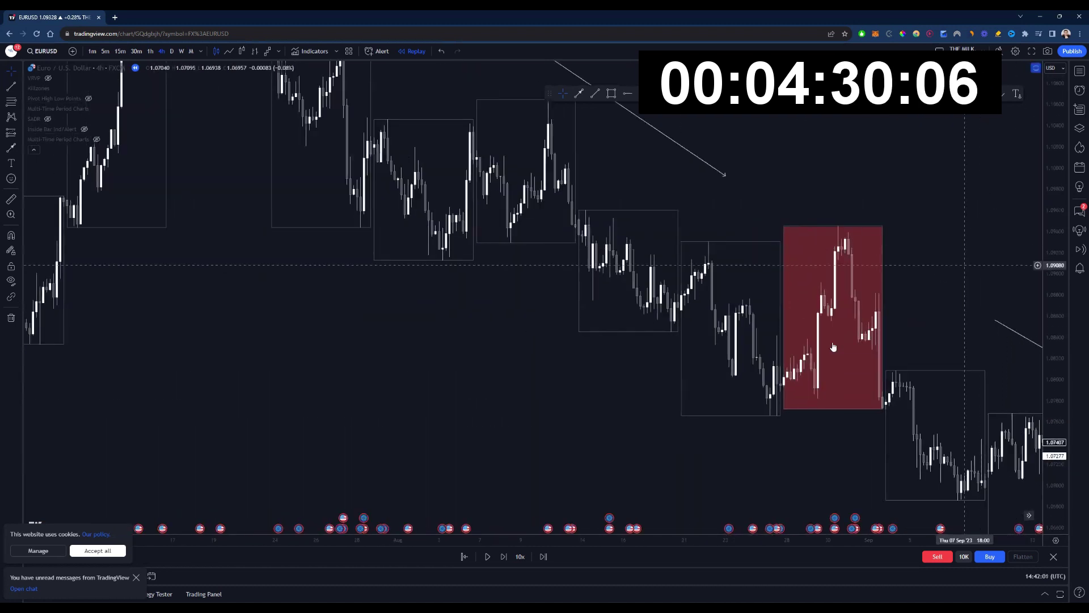
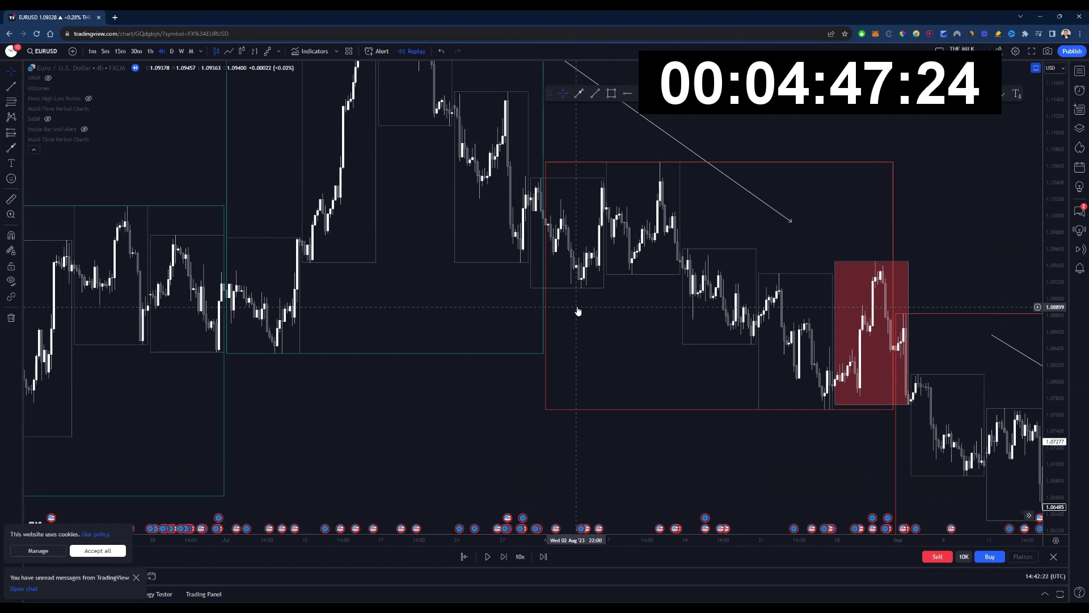
# Draw a horizontal trend line along the June monthly high, from 20 Jun to late August
pyautogui.moveTo(618, 352); pyautogui.dragTo(503, 356)
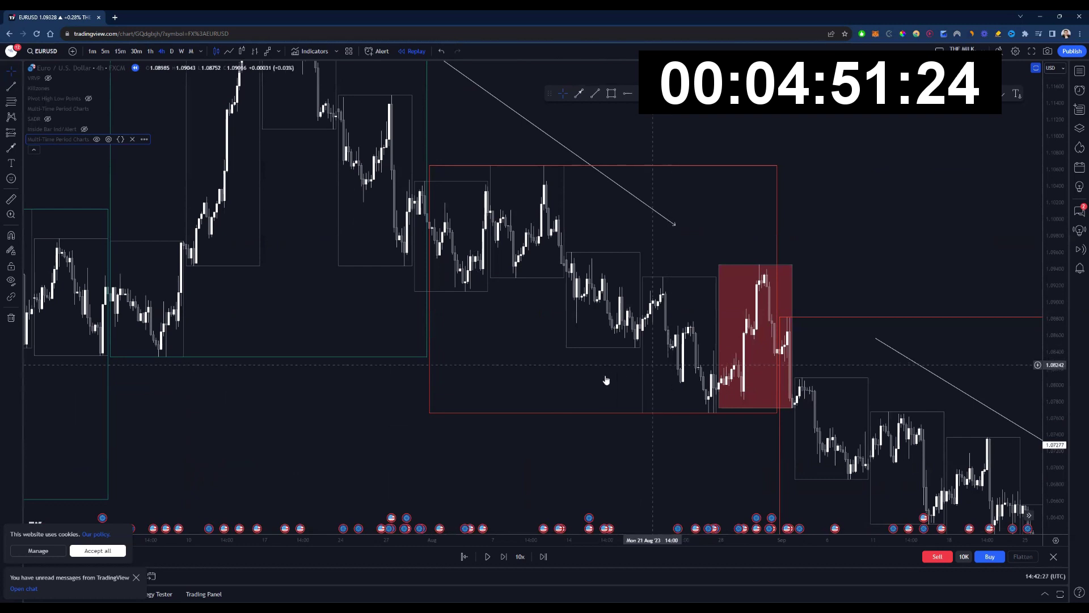
pyautogui.moveTo(437, 338)
pyautogui.mouseDown()
pyautogui.moveTo(564, 377)
pyautogui.moveTo(646, 378)
pyautogui.moveTo(668, 363)
pyautogui.moveTo(419, 362)
pyautogui.moveTo(687, 367)
pyautogui.moveTo(601, 401)
pyautogui.moveTo(502, 407)
pyautogui.mouseUp()
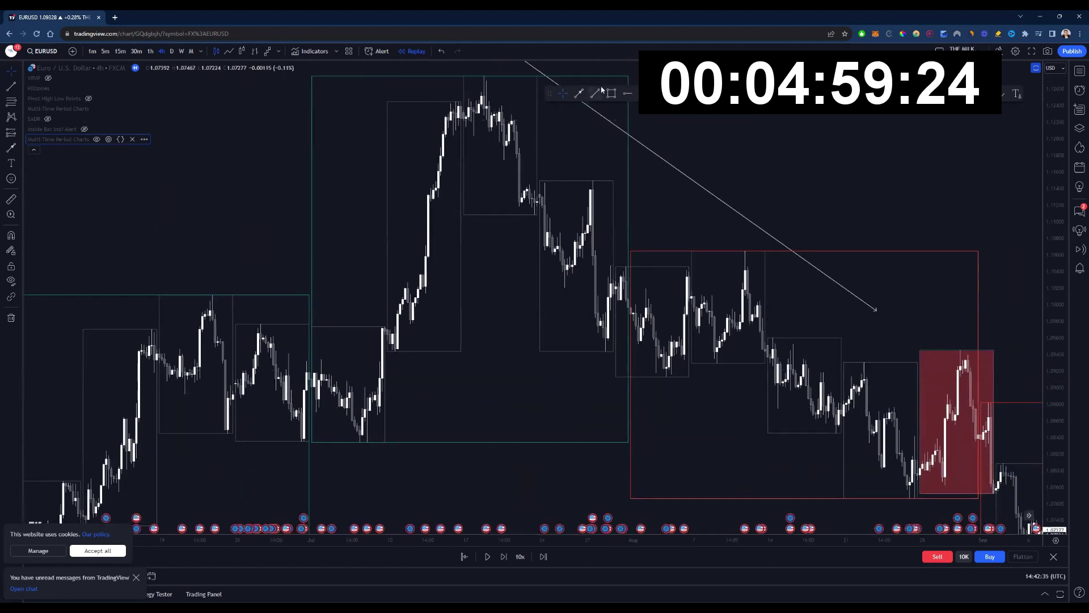
pyautogui.click(595, 93)
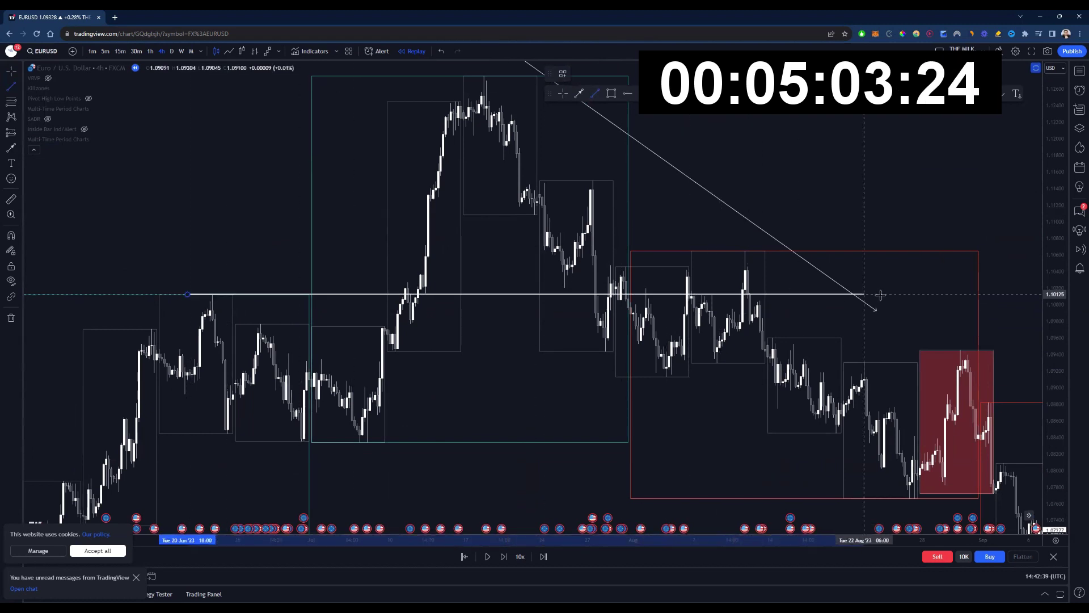
pyautogui.click(919, 295)
# Examine how the July and August weekly ranges behave inside their monthly boxes, including the highlighted 28 Aug week
pyautogui.moveTo(902, 199); pyautogui.dragTo(810, 136)
pyautogui.moveTo(422, 310); pyautogui.dragTo(490, 459)
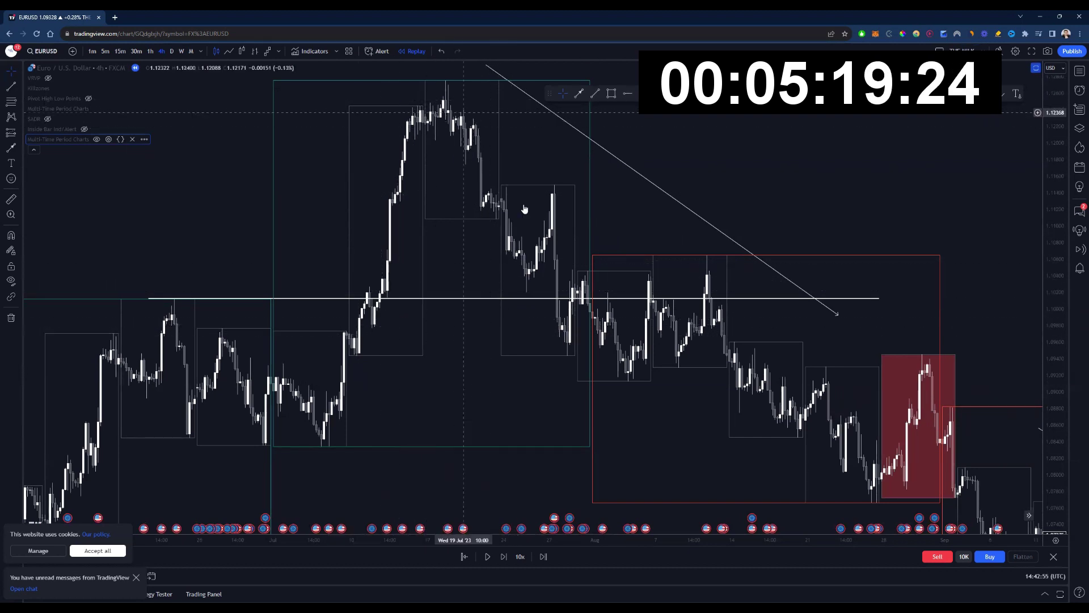
pyautogui.moveTo(656, 339); pyautogui.dragTo(517, 295)
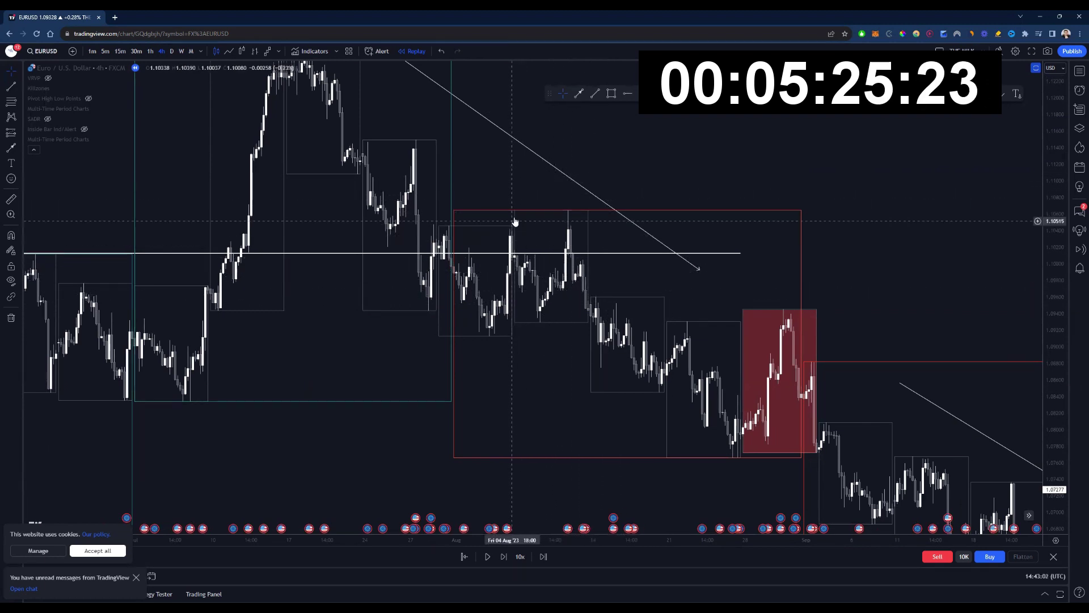
pyautogui.moveTo(543, 154); pyautogui.dragTo(564, 176)
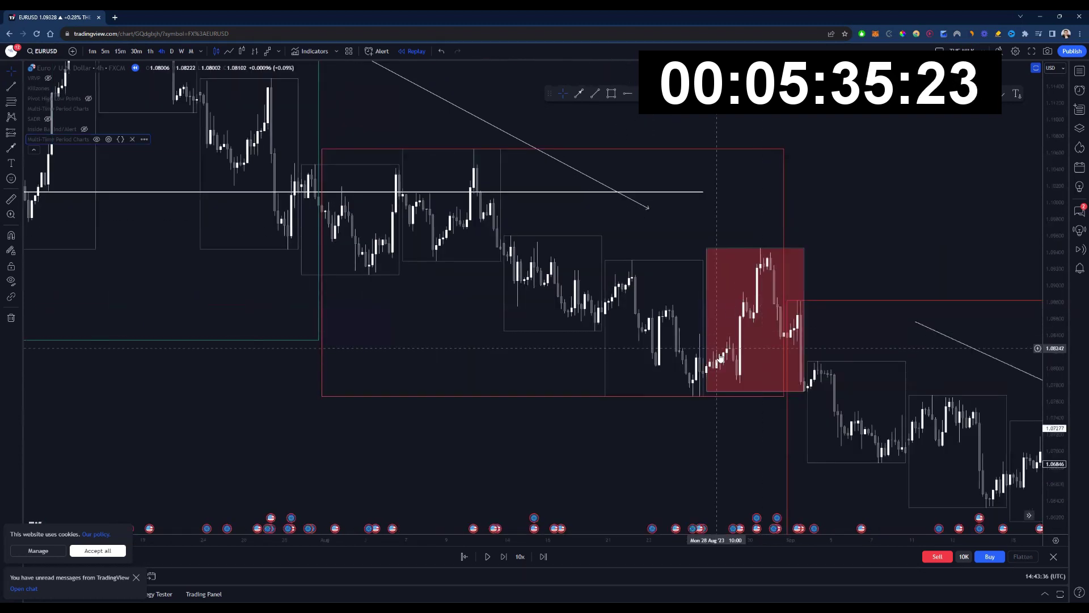
pyautogui.moveTo(808, 221); pyautogui.dragTo(783, 214)
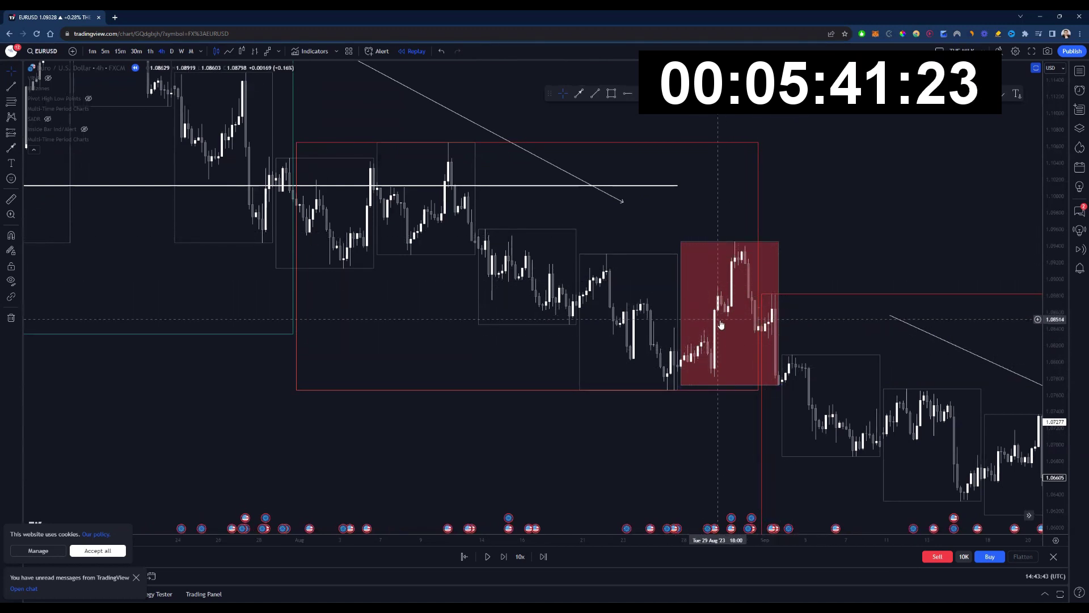
pyautogui.scroll(-2, 556, 261)
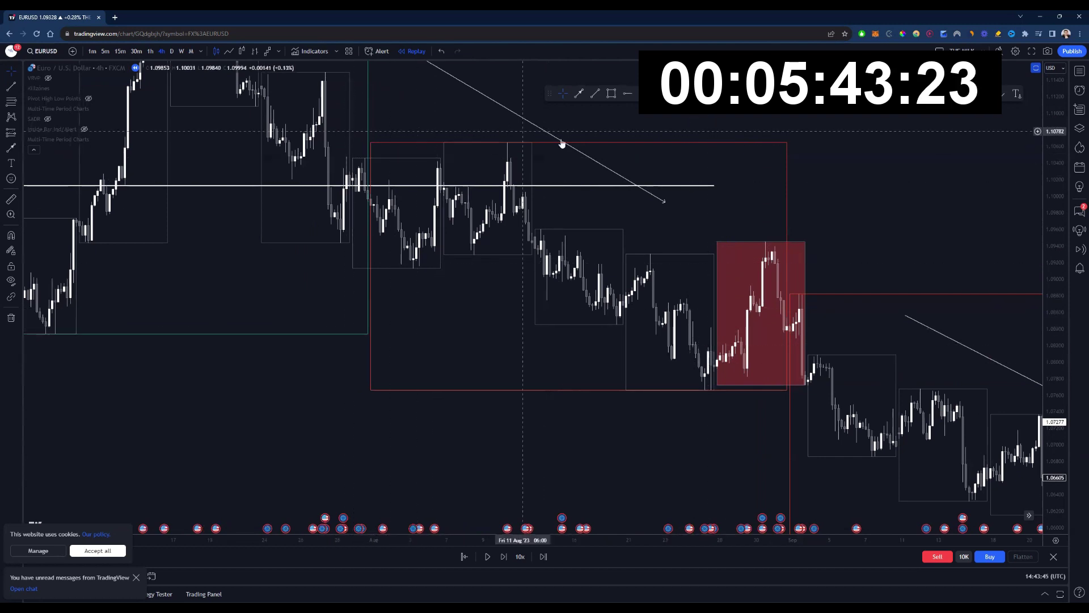
pyautogui.scroll(-3, 606, 381)
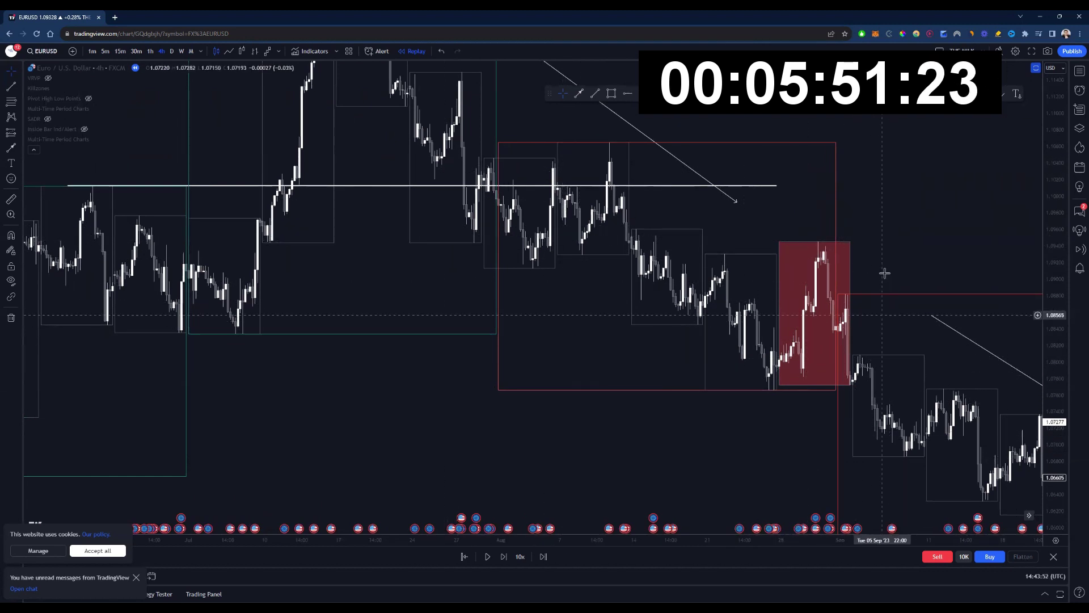
pyautogui.moveTo(883, 301); pyautogui.dragTo(774, 287)
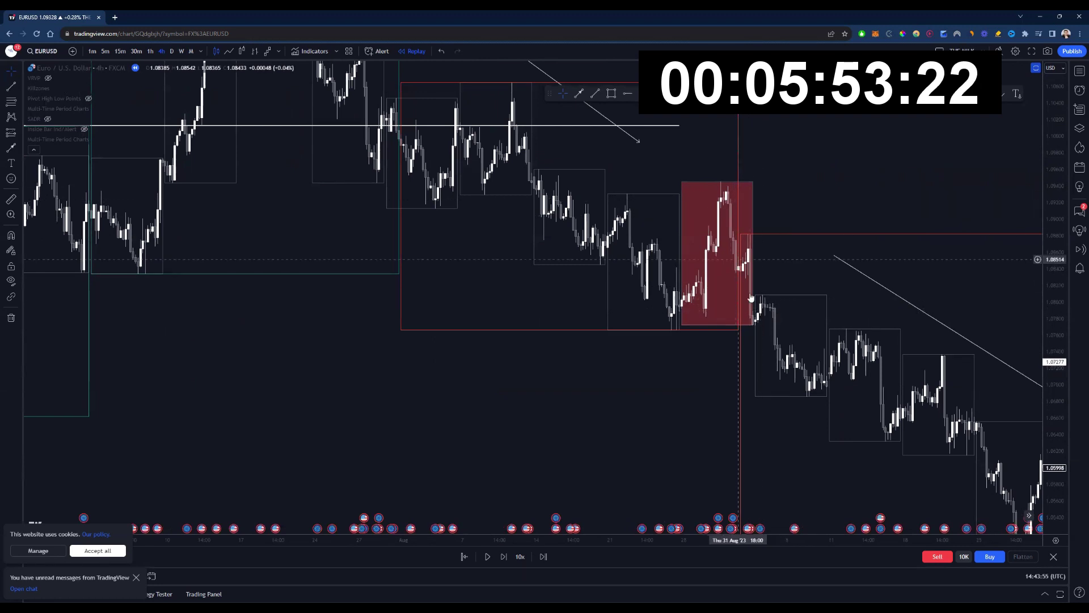
# Draw a horizontal trend line along the September monthly low, from late September to early November
pyautogui.moveTo(929, 461); pyautogui.dragTo(779, 386)
pyautogui.moveTo(916, 268)
pyautogui.mouseDown()
pyautogui.moveTo(880, 248)
pyautogui.moveTo(575, 241)
pyautogui.mouseUp()
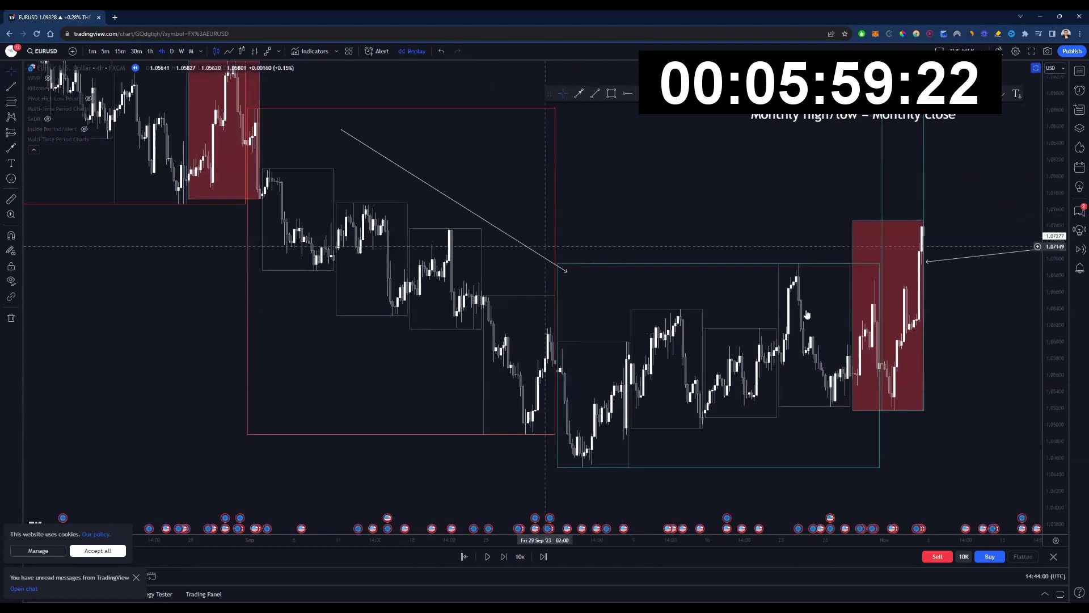
pyautogui.moveTo(564, 377); pyautogui.dragTo(549, 361)
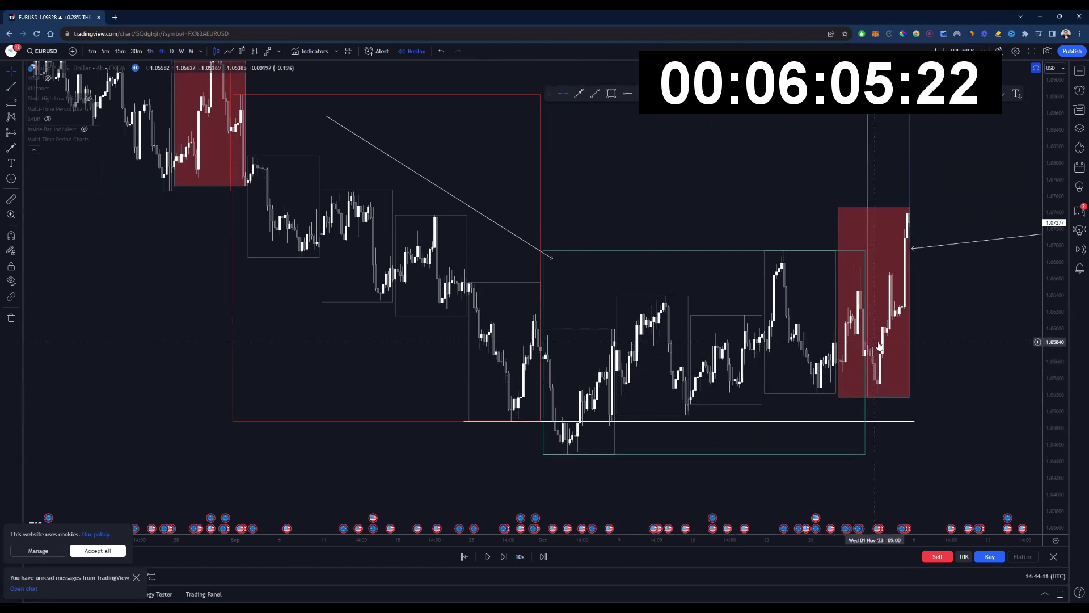
# Draw a tall red rectangle and a shorter one beside it, with aligned bases, in the empty space after the last price
pyautogui.scroll(5, 874, 355)
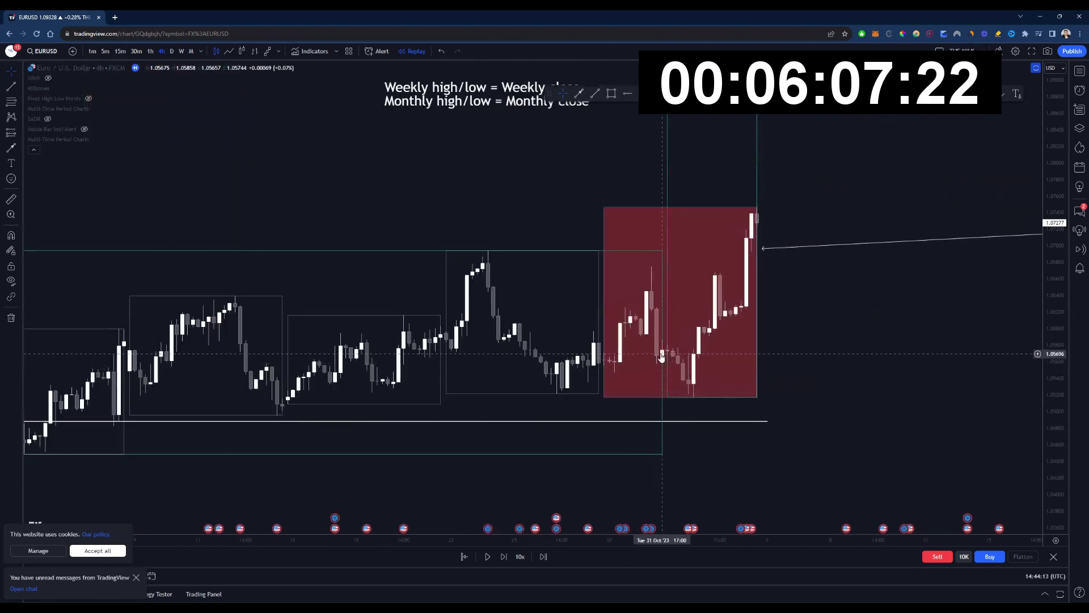
pyautogui.scroll(-3, 661, 355)
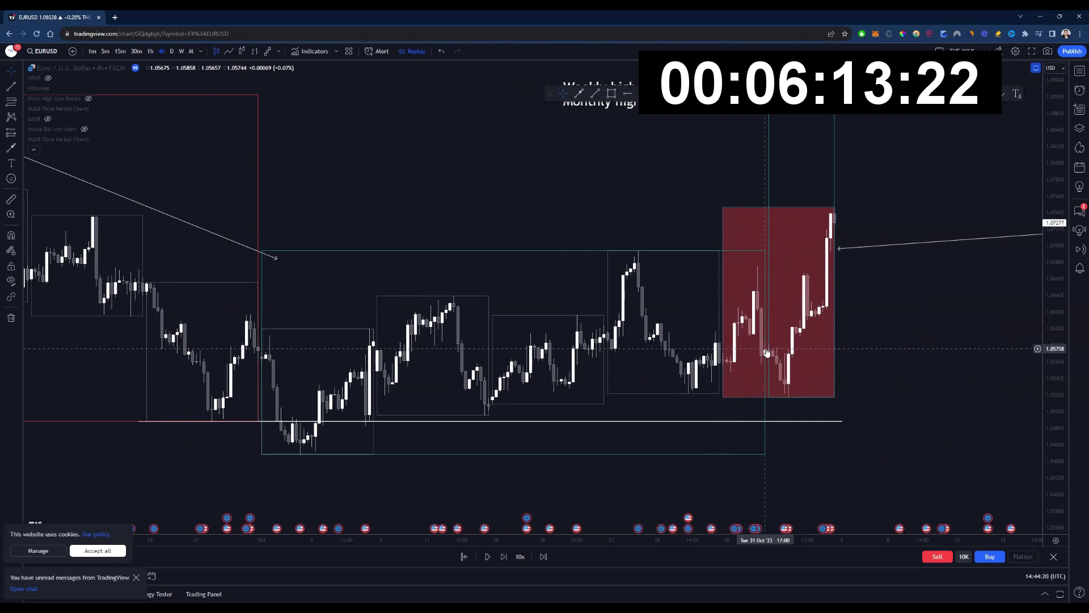
pyautogui.scroll(-3, 878, 479)
pyautogui.moveTo(908, 459); pyautogui.dragTo(288, 257)
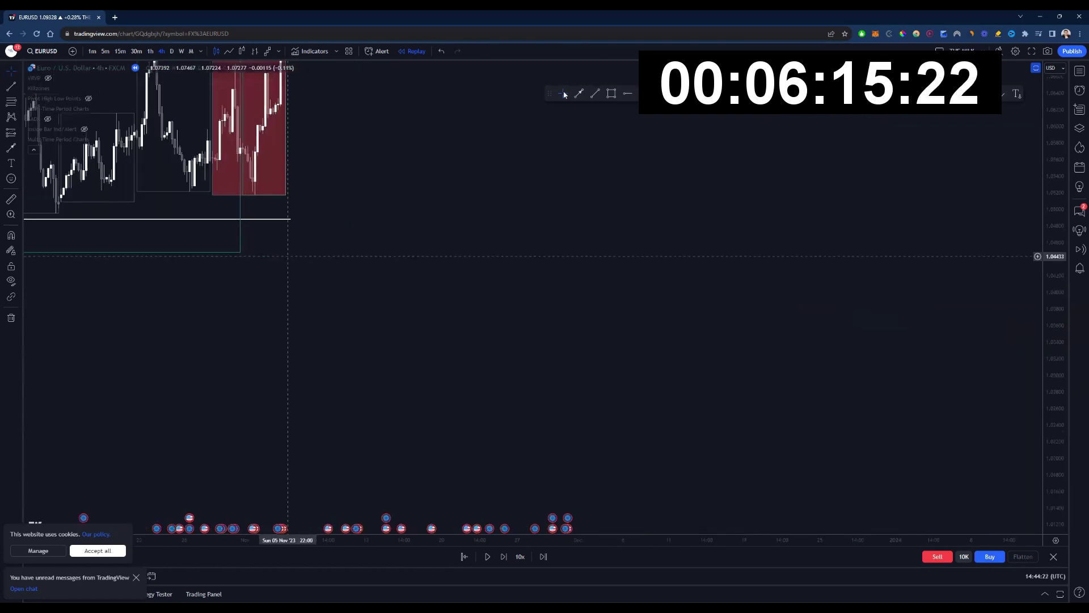
pyautogui.click(611, 94)
pyautogui.moveTo(472, 161)
pyautogui.mouseDown()
pyautogui.moveTo(552, 394)
pyautogui.moveTo(543, 412)
pyautogui.moveTo(596, 337)
pyautogui.moveTo(617, 317)
pyautogui.moveTo(619, 328)
pyautogui.mouseUp()
pyautogui.click(608, 95)
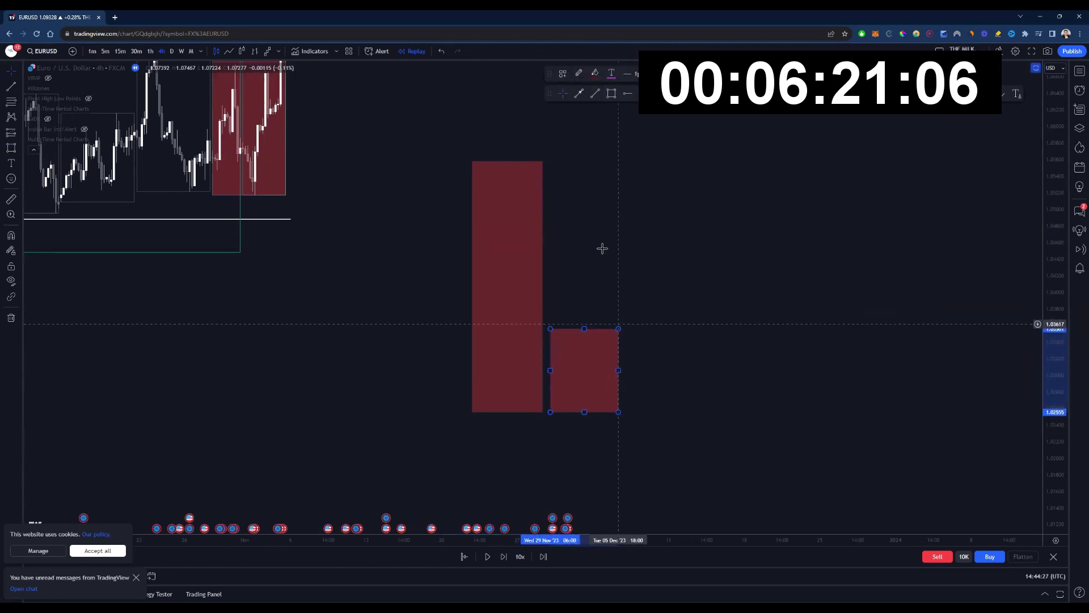
# Fill the shorter rectangle with green and reduce it to about half its height by lowering its upper edge
pyautogui.click(595, 74)
pyautogui.click(625, 102)
pyautogui.moveTo(585, 328); pyautogui.dragTo(613, 231)
# Draw a short vertical trend line below the green rectangle to form its lower wick
pyautogui.hotkey('alt', 't')
pyautogui.click(559, 273)
pyautogui.click(558, 326)
pyautogui.moveTo(645, 288); pyautogui.dragTo(681, 392)
pyautogui.scroll(-2, 681, 391)
pyautogui.moveTo(677, 292); pyautogui.dragTo(425, 310)
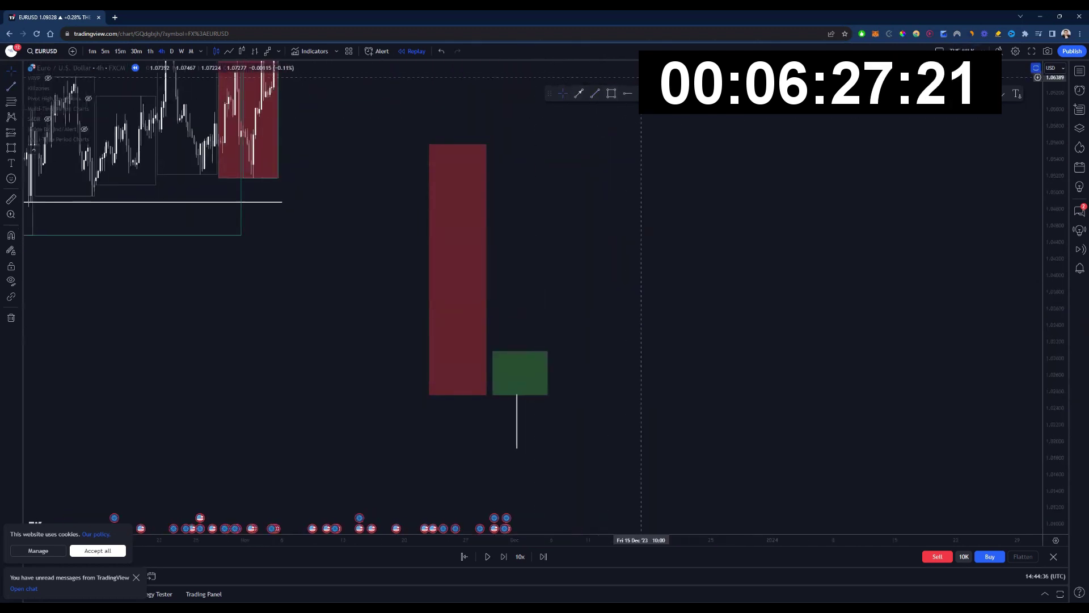
# Add a text note beside the candle sketch reading "Stop selling point" and "Start buying point" on two lines
pyautogui.click(695, 261)
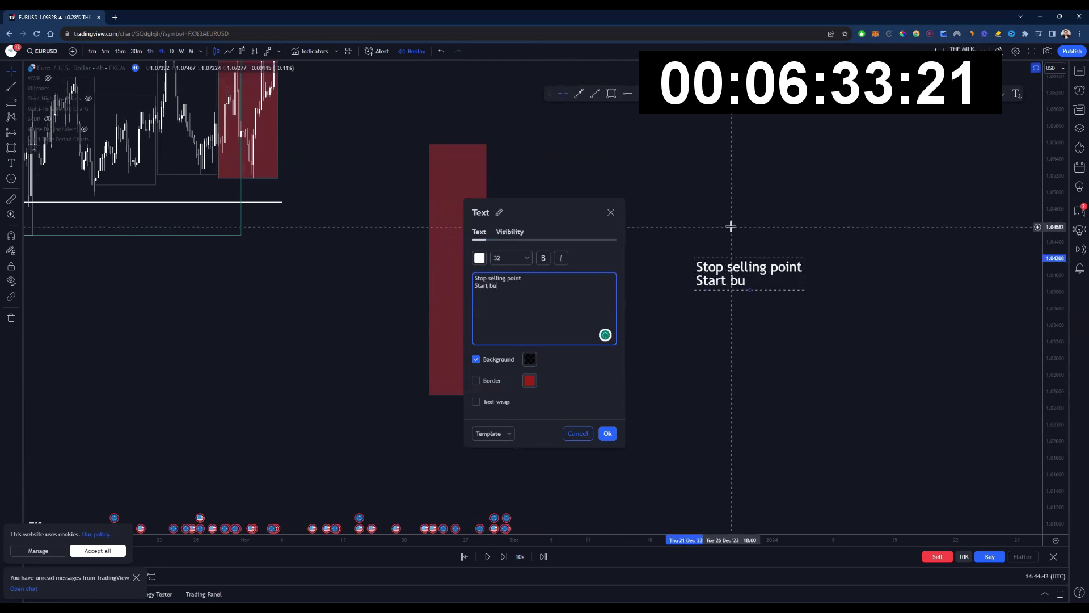
pyautogui.write('ying point')
pyautogui.click(606, 434)
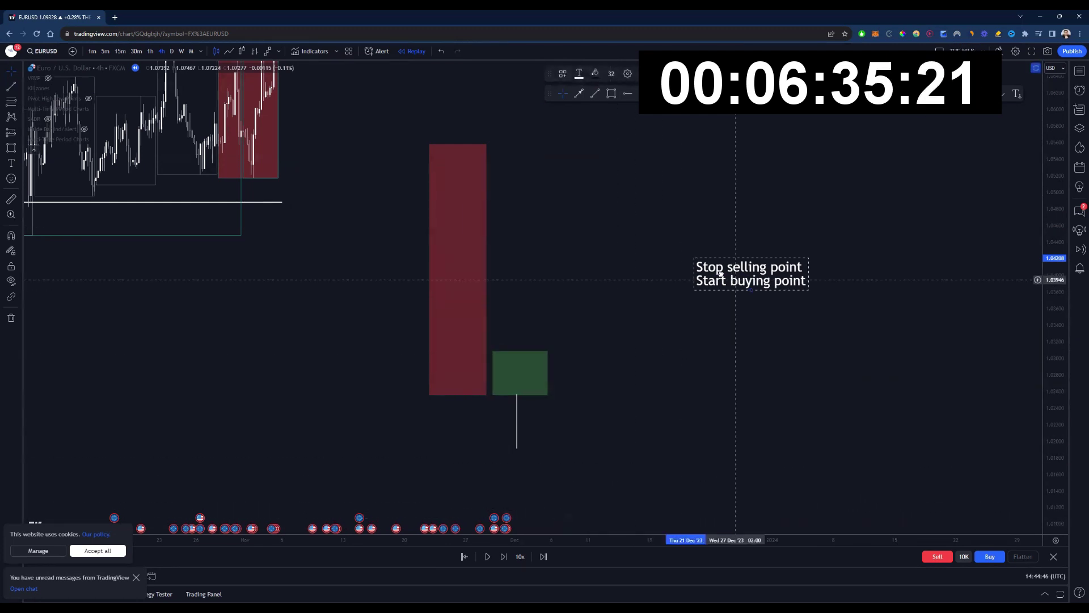
# Compare the candle sketch with the October monthly range and the highlighted 30 Oct week on the chart
pyautogui.scroll(-2, 684, 406)
pyautogui.moveTo(378, 386); pyautogui.dragTo(722, 555)
pyautogui.moveTo(618, 365); pyautogui.dragTo(335, 169)
pyautogui.moveTo(729, 369); pyautogui.dragTo(682, 374)
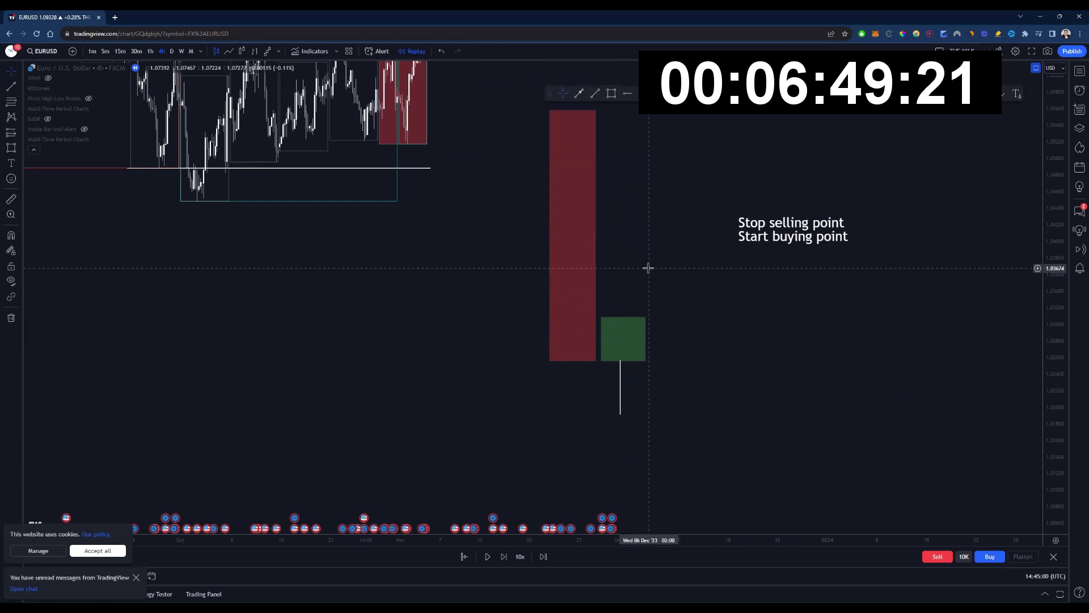
pyautogui.moveTo(405, 308); pyautogui.dragTo(807, 503)
pyautogui.scroll(3, 788, 457)
pyautogui.moveTo(789, 458); pyautogui.dragTo(826, 457)
pyautogui.scroll(1, 827, 457)
pyautogui.scroll(1, 620, 457)
pyautogui.moveTo(662, 463)
pyautogui.mouseDown()
pyautogui.moveTo(694, 470)
pyautogui.moveTo(668, 465)
pyautogui.mouseUp()
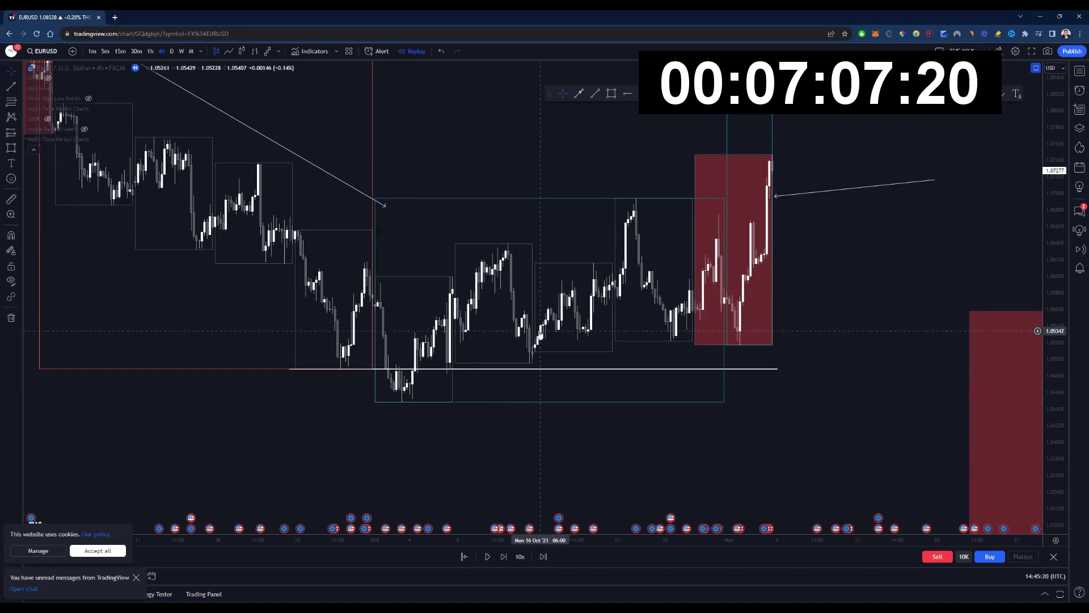
pyautogui.moveTo(814, 296); pyautogui.dragTo(674, 372)
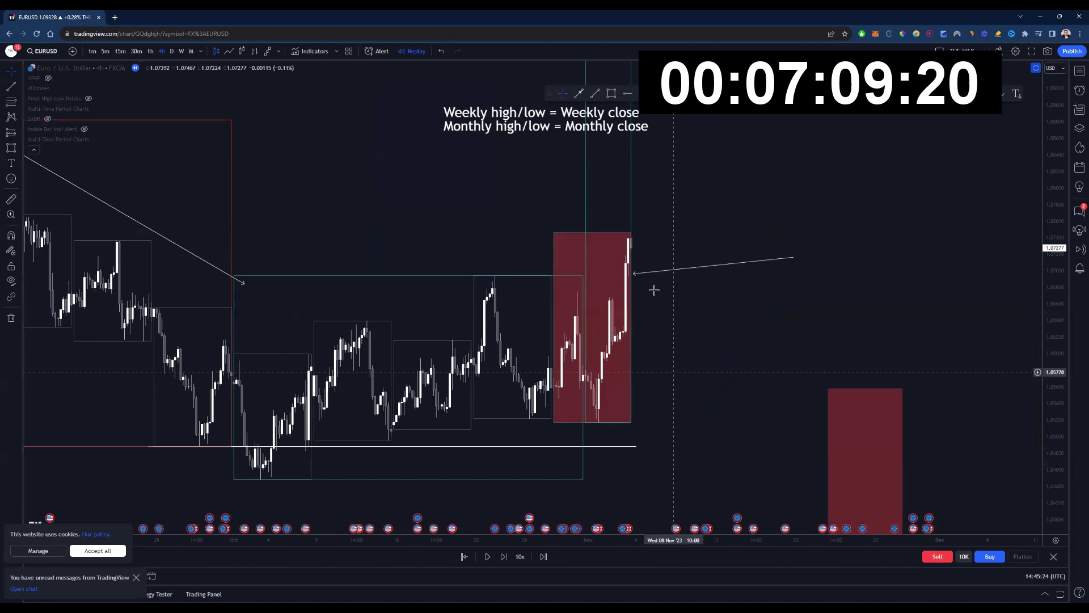
# Advance the replay through November and draw a diagonal arrow pointing up at the mid-November consolidation after the sharp rally
pyautogui.click(501, 557)
pyautogui.click(501, 557)
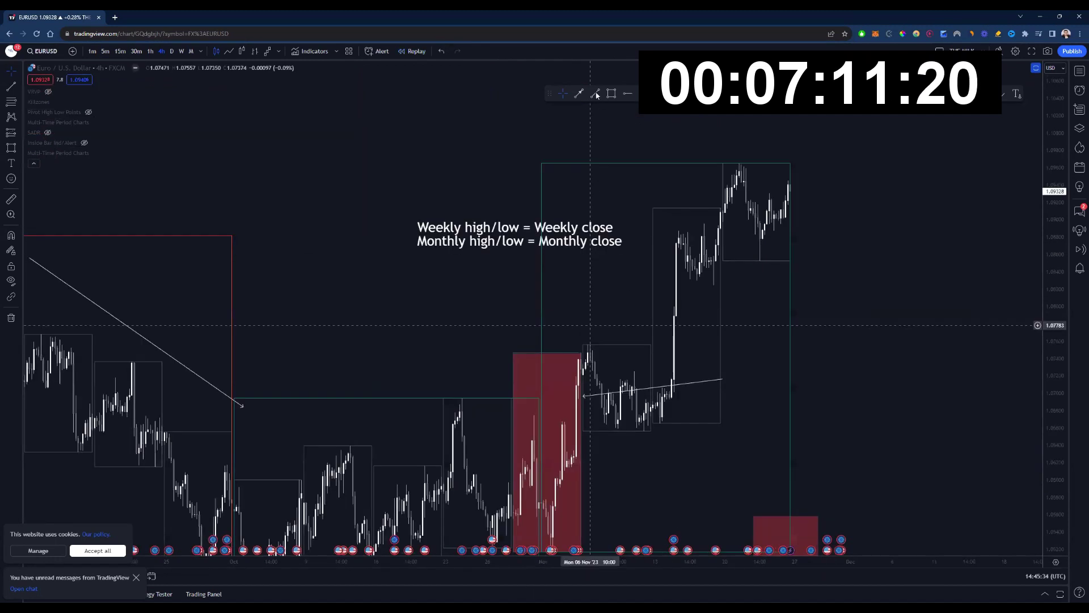
pyautogui.click(578, 94)
pyautogui.click(855, 388)
pyautogui.click(705, 288)
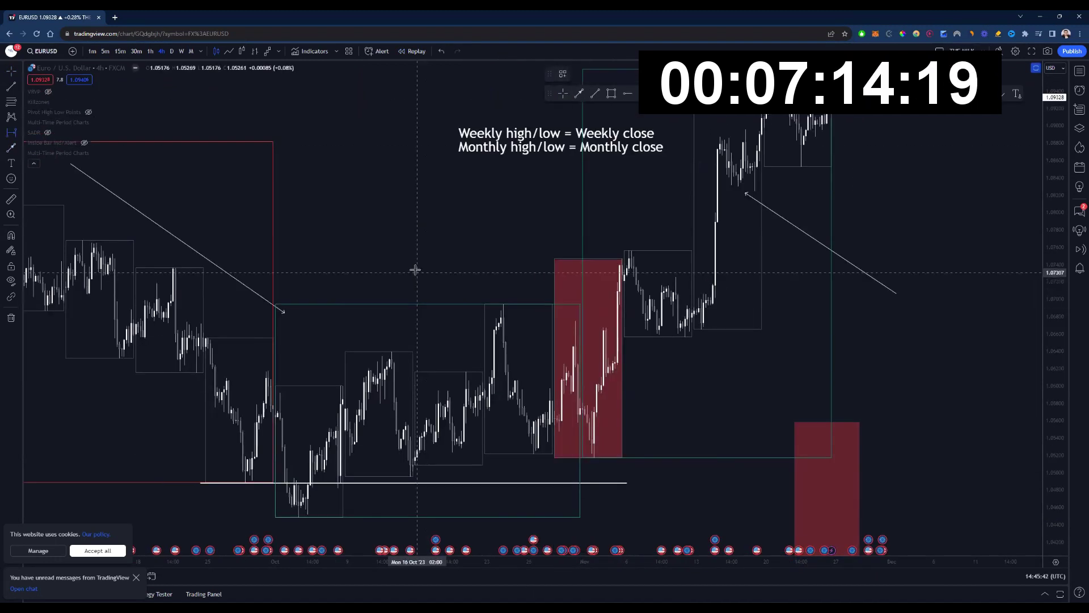
pyautogui.click(412, 268)
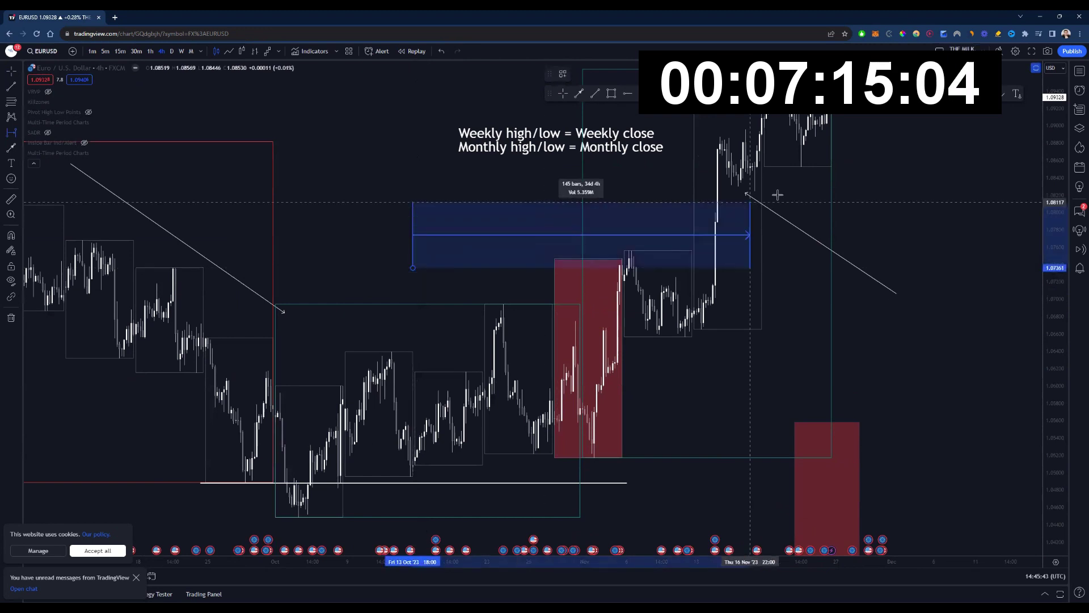
pyautogui.click(729, 225)
pyautogui.press('Delete')
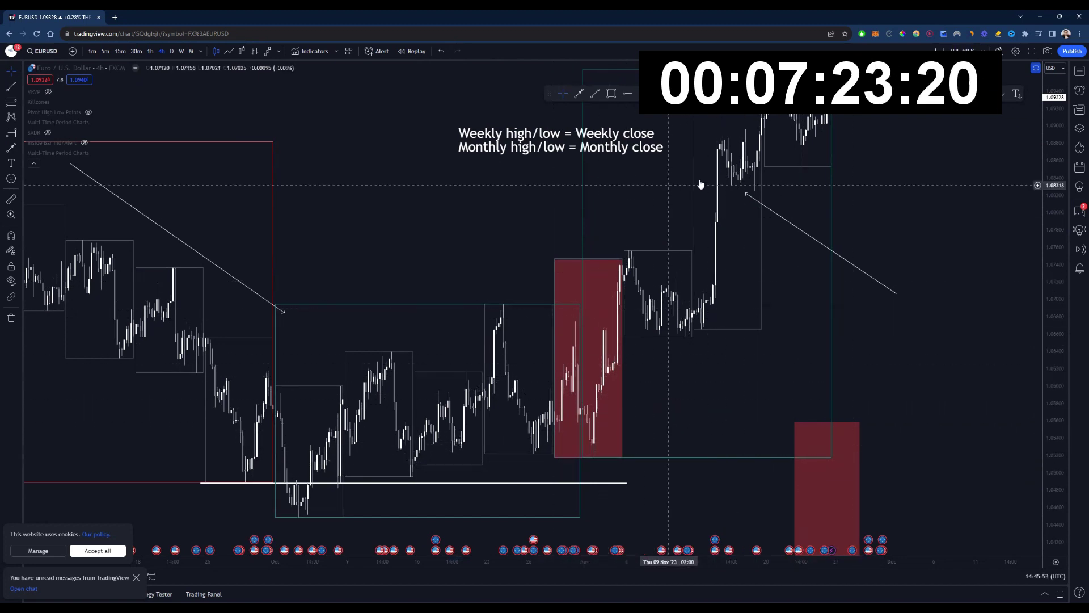
# Review the candle sketch against the October range, and hide the Multi-Time Period Charts indicator that draws the monthly range boxes
pyautogui.moveTo(891, 359); pyautogui.dragTo(665, 37)
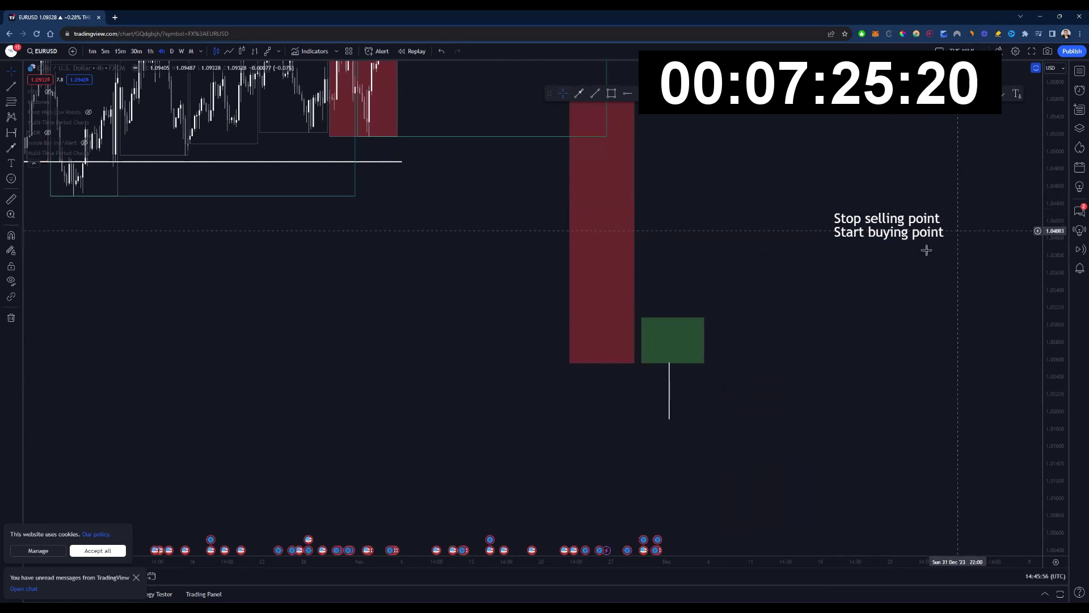
pyautogui.moveTo(870, 342); pyautogui.dragTo(1049, 524)
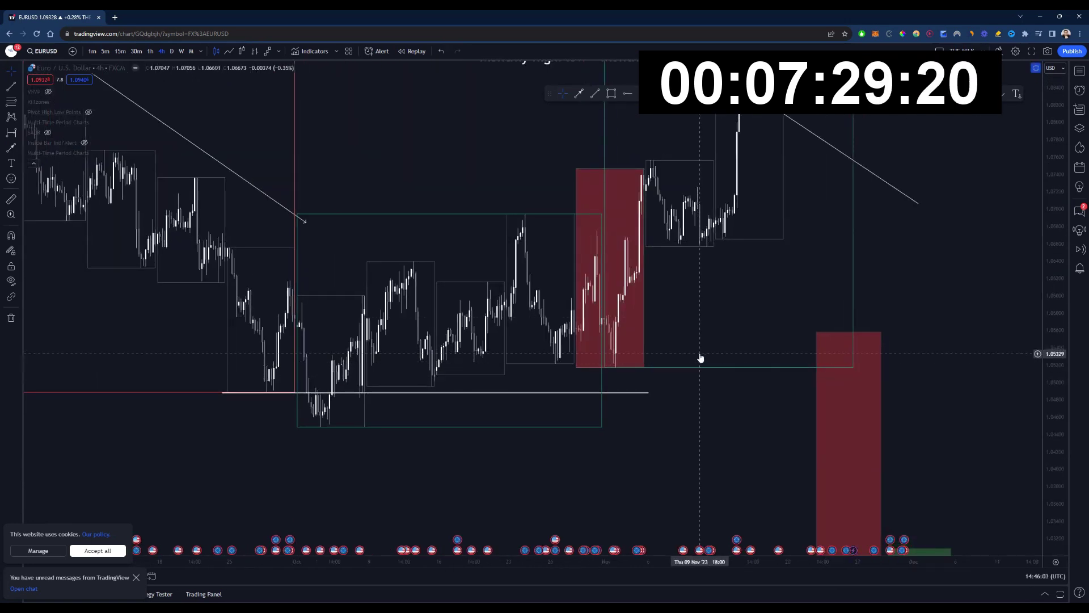
pyautogui.moveTo(457, 97); pyautogui.dragTo(570, 113)
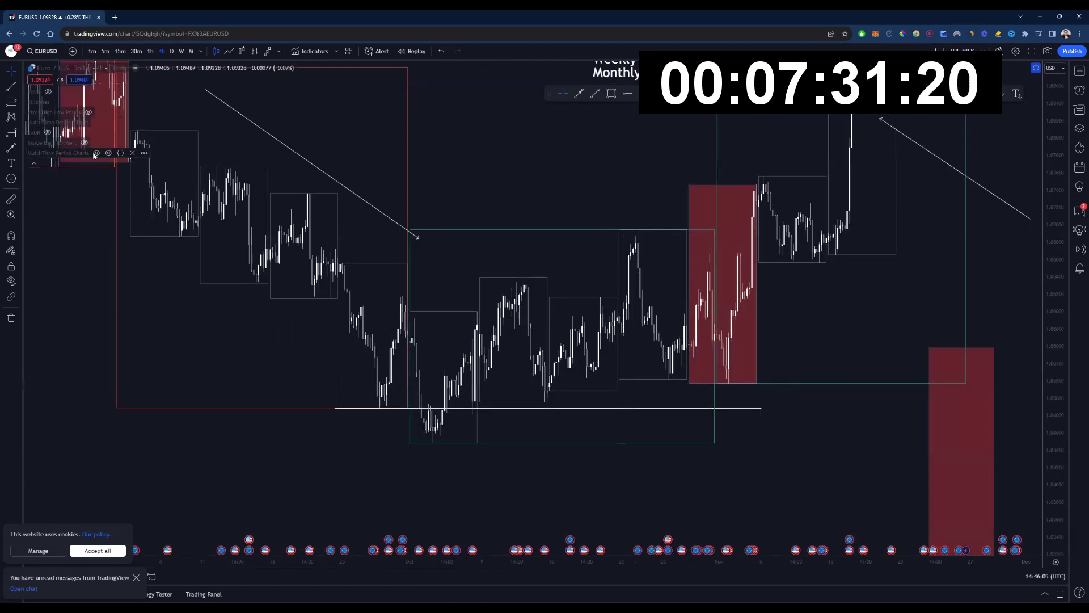
pyautogui.click(96, 153)
# Draw a rectangle zone over the October price action and adjust its extents
pyautogui.click(611, 93)
pyautogui.click(605, 218)
pyautogui.moveTo(645, 257); pyautogui.dragTo(659, 271)
pyautogui.moveTo(484, 267); pyautogui.dragTo(538, 312)
pyautogui.click(594, 265)
# Draw a horizontal green zone across the red late-August week, spanning 14 Aug to 7 Sep 2023 between about 1.08818 and 1.08568
pyautogui.moveTo(541, 149); pyautogui.dragTo(772, 323)
pyautogui.moveTo(603, 255); pyautogui.dragTo(903, 363)
pyautogui.click(612, 94)
pyautogui.moveTo(326, 266)
pyautogui.mouseDown()
pyautogui.moveTo(735, 305)
pyautogui.moveTo(749, 297)
pyautogui.mouseUp()
pyautogui.moveTo(628, 273); pyautogui.dragTo(644, 331)
pyautogui.click(799, 323)
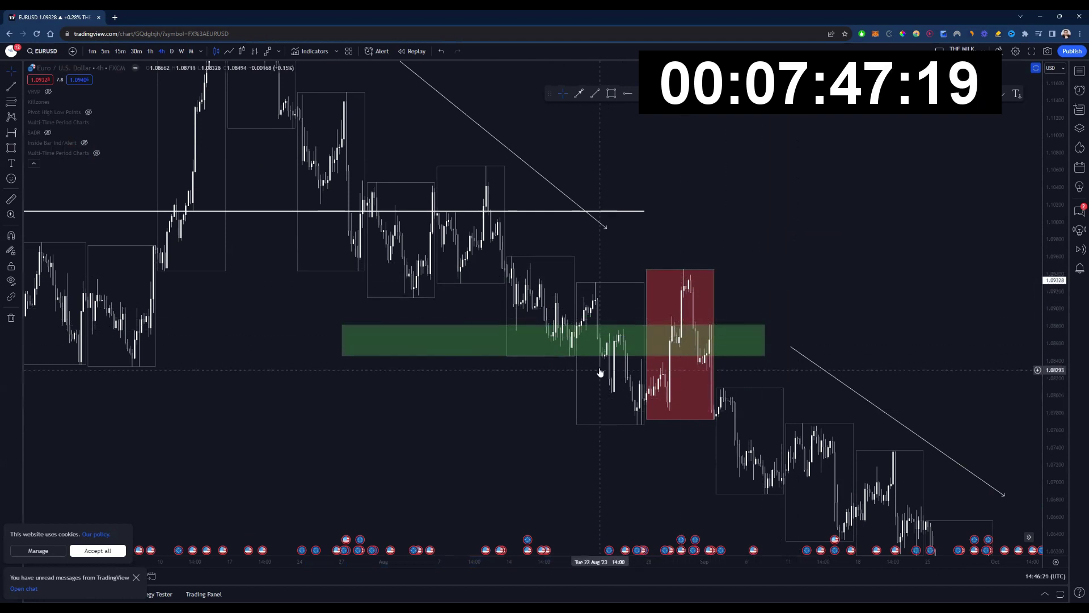
pyautogui.moveTo(764, 355); pyautogui.dragTo(768, 346)
pyautogui.moveTo(341, 337); pyautogui.dragTo(512, 335)
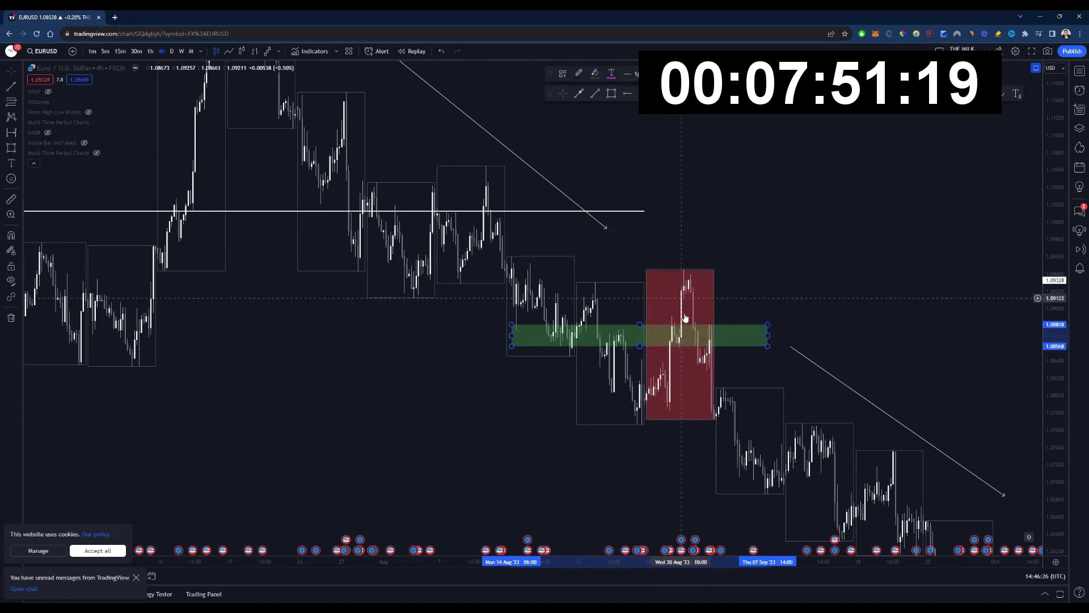